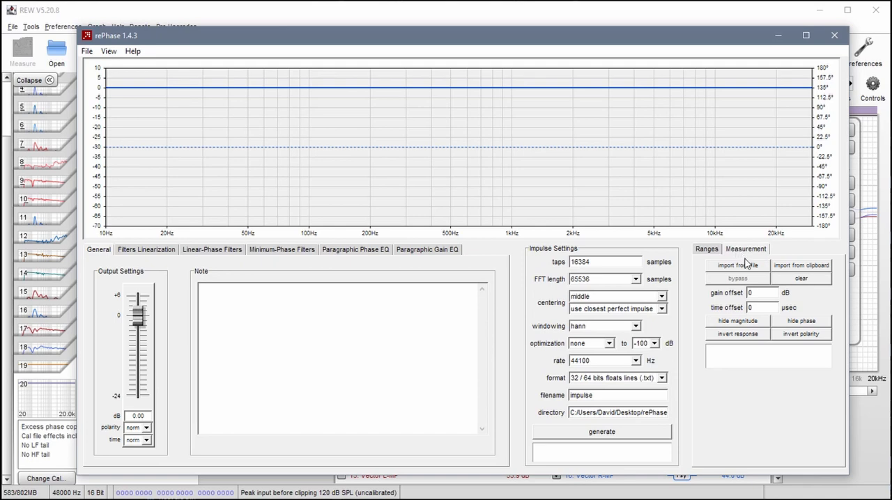
- Import the EP-Left.txt measurement from the Excess Phase folder
left_click(738, 266)
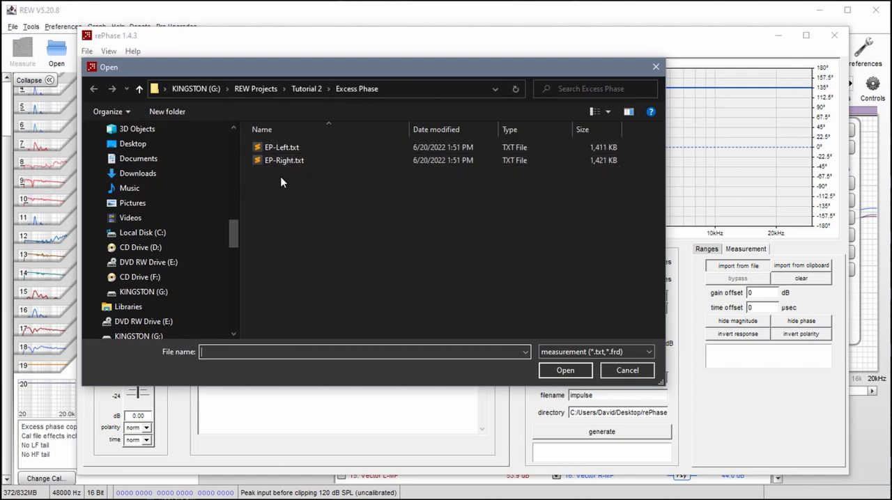
left_click(280, 148)
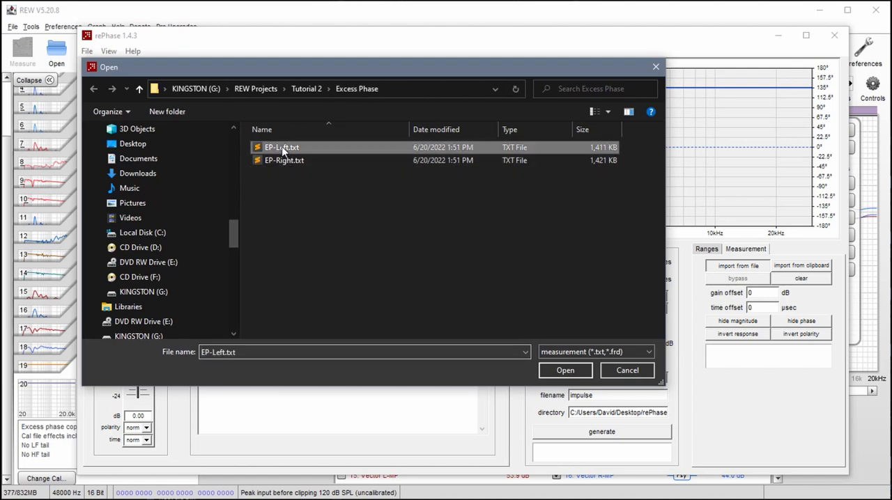
left_click(564, 370)
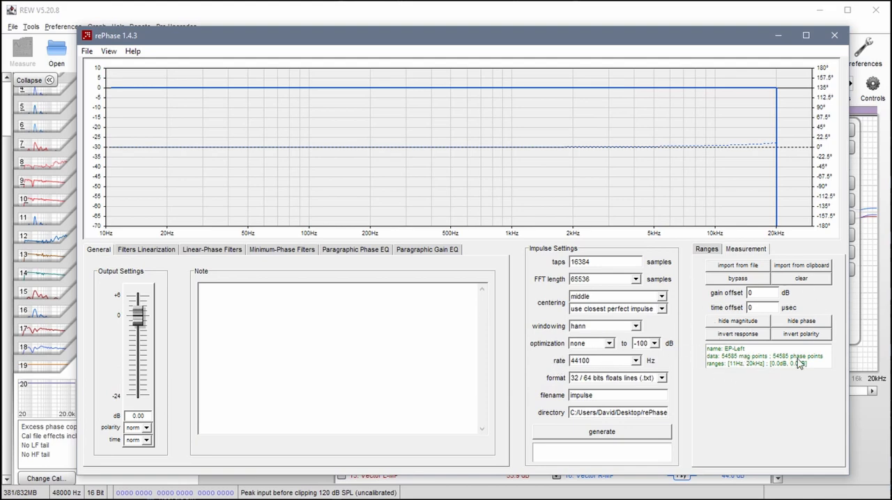
- Import the REW filter settings MagnitudeL-Bank1.xml from the Magnitude Banks folder into Paragraphic Gain EQ bank 01 and order them by ascending frequency
left_click(431, 252)
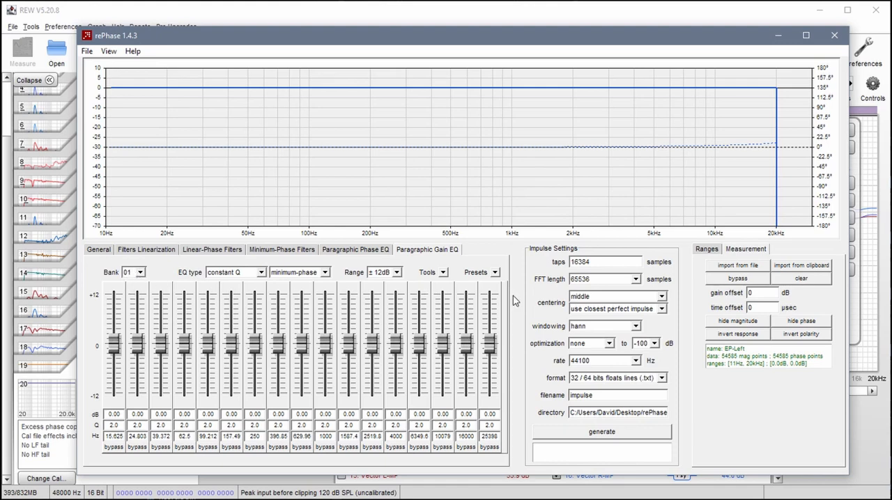
left_click(446, 275)
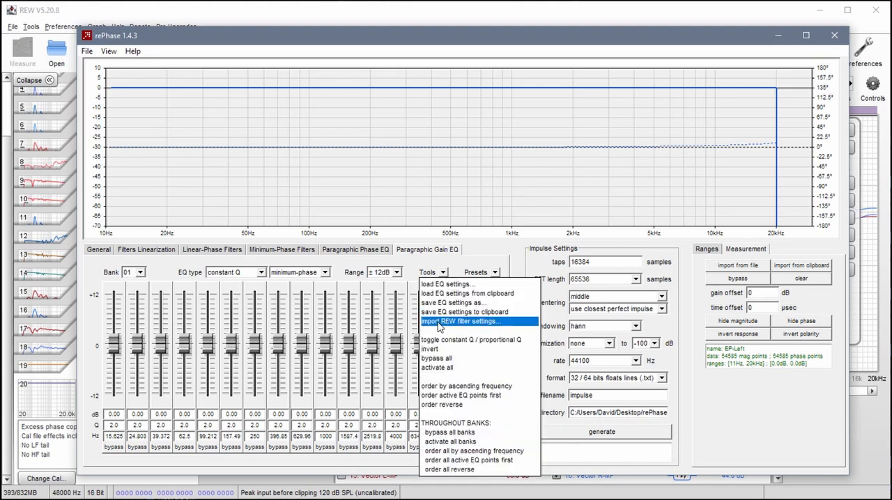
left_click(466, 322)
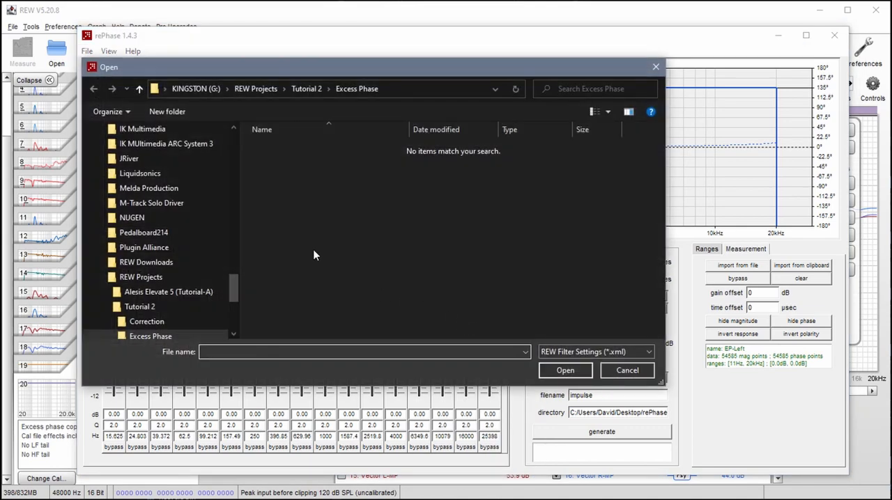
left_click(306, 91)
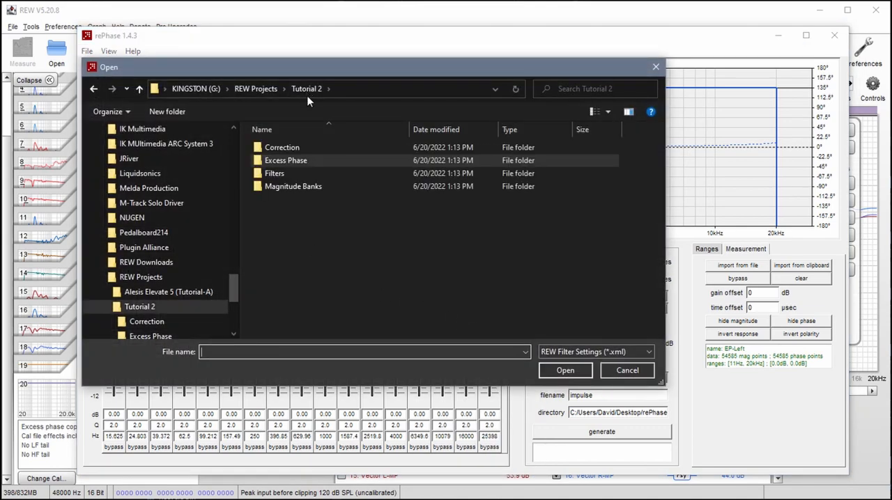
double_click(281, 187)
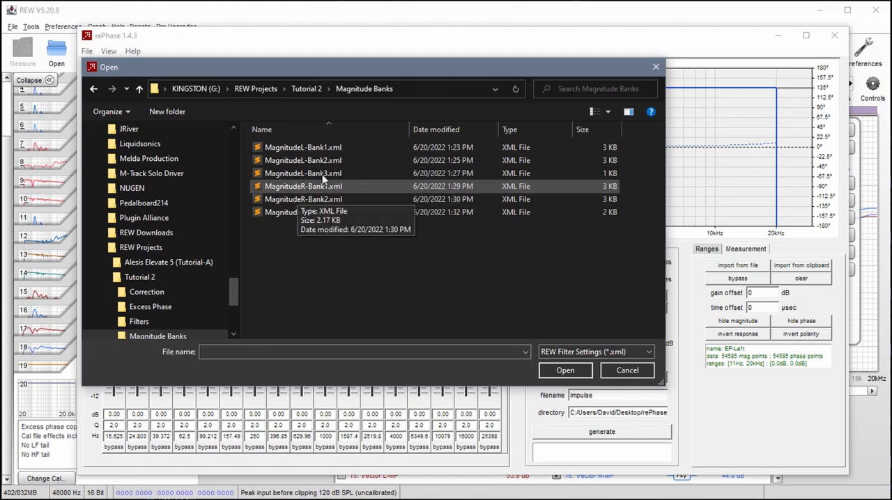
left_click(319, 152)
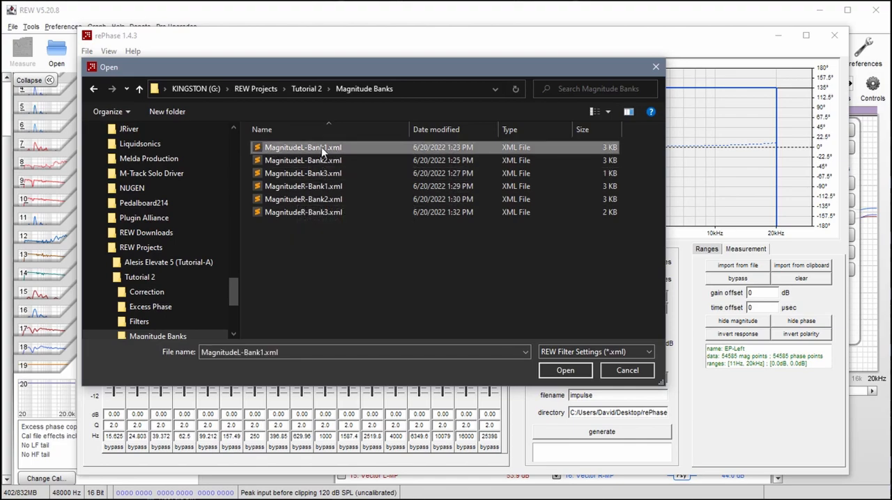
left_click(563, 370)
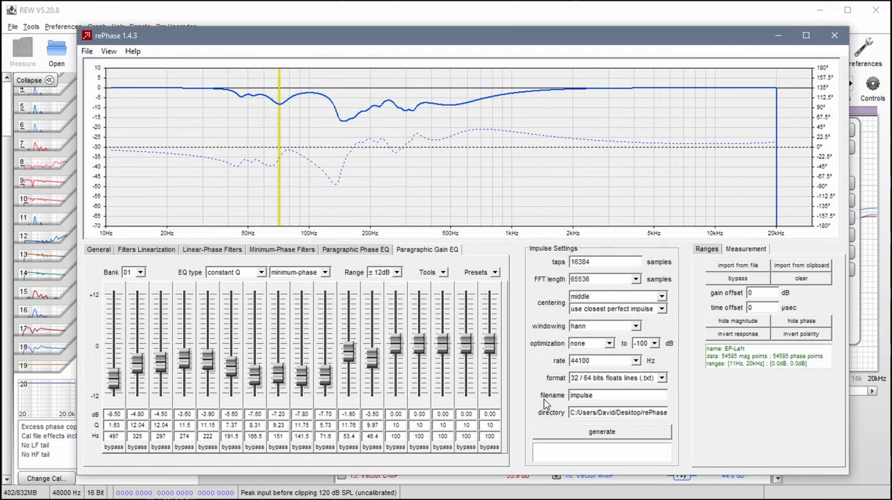
left_click(445, 273)
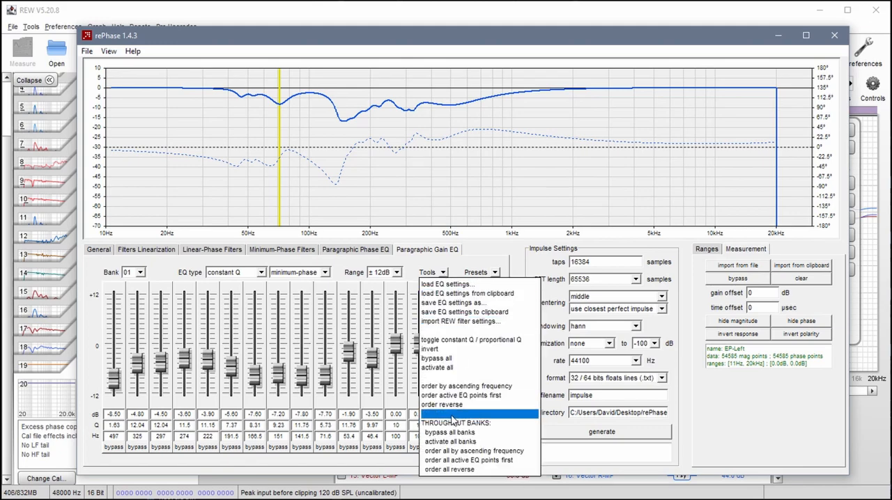
left_click(465, 388)
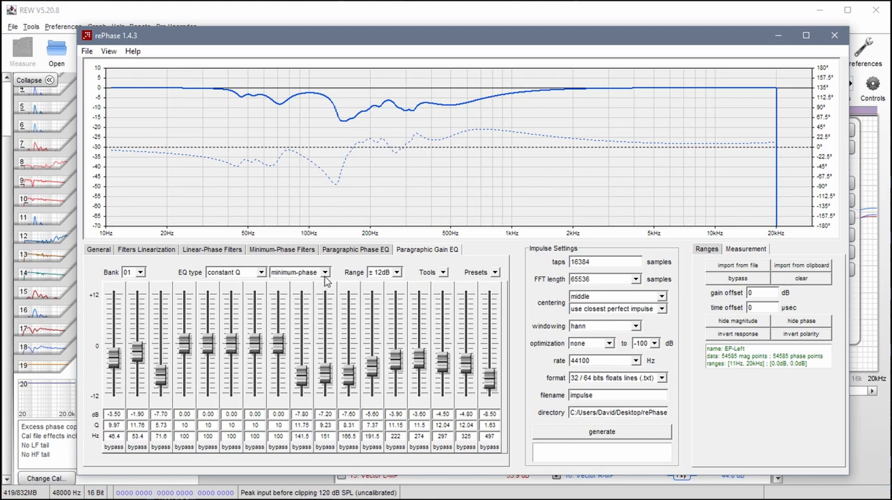
- Import the REW filter settings MagnitudeL-Bank2.xml into Paragraphic Gain EQ bank 02
left_click(140, 272)
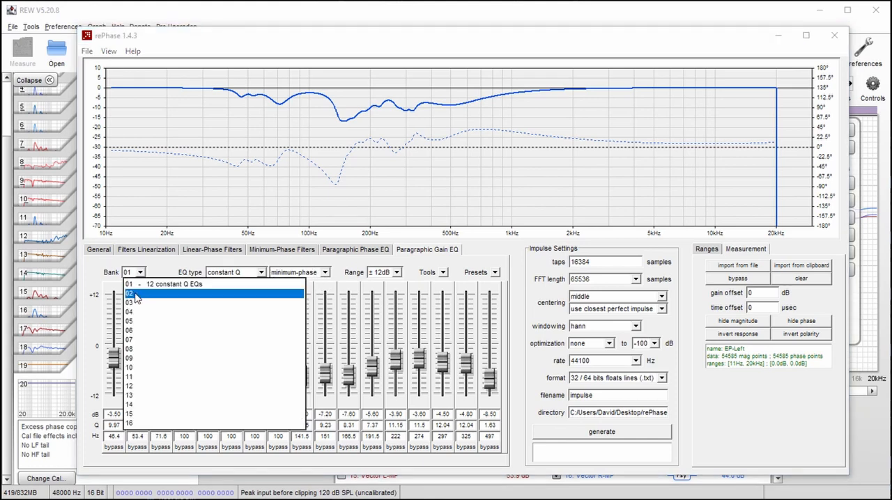
left_click(137, 293)
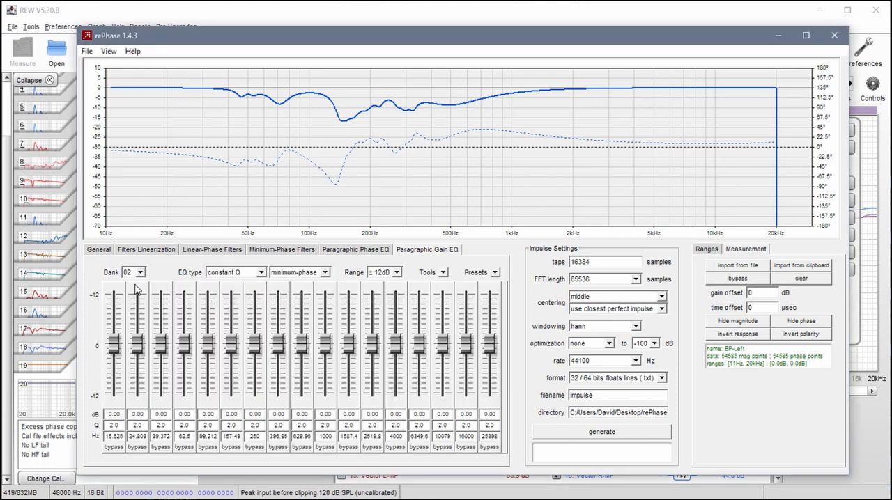
left_click(447, 275)
left_click(453, 321)
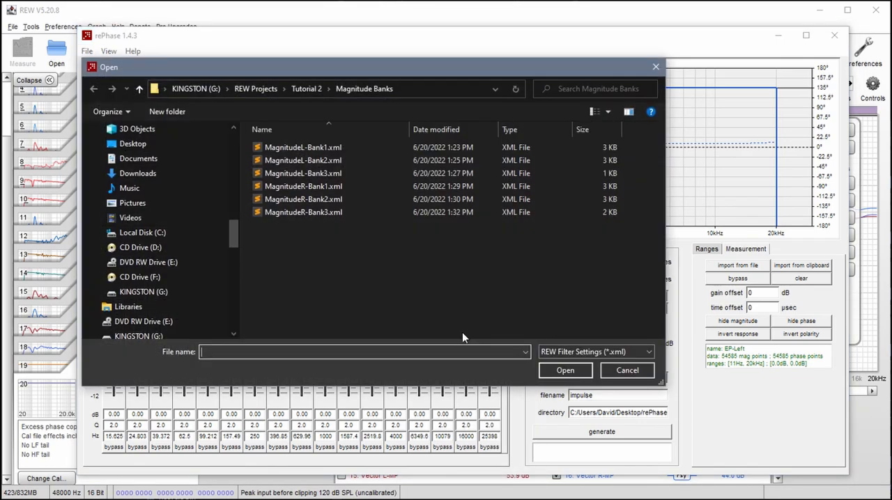
left_click(301, 160)
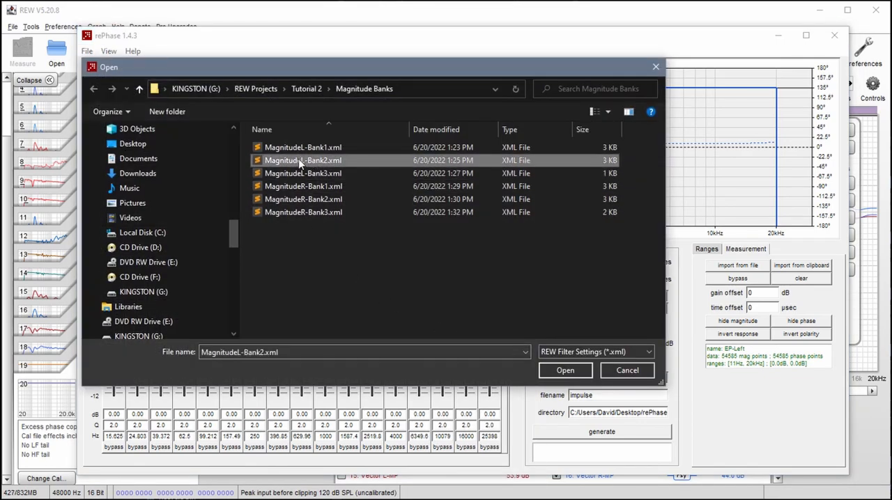
left_click(558, 369)
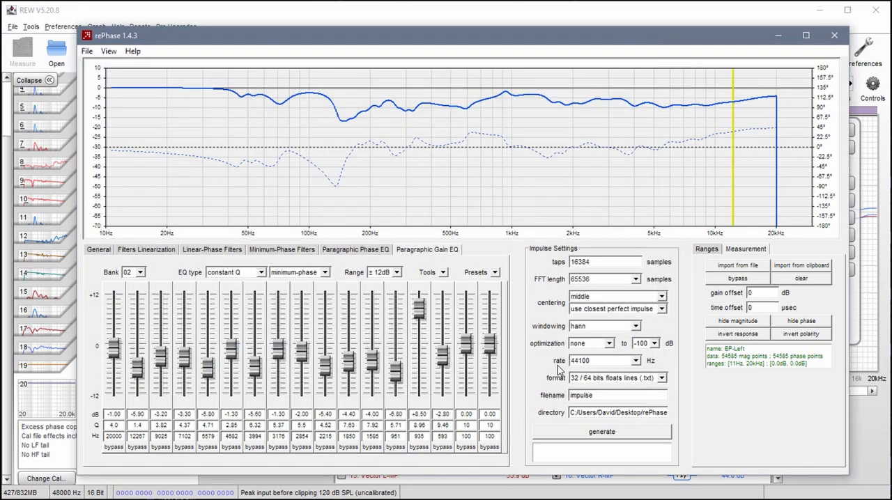
- Order the bank 02 filters by ascending frequency and set the bank to linear-phase
left_click(443, 274)
left_click(457, 388)
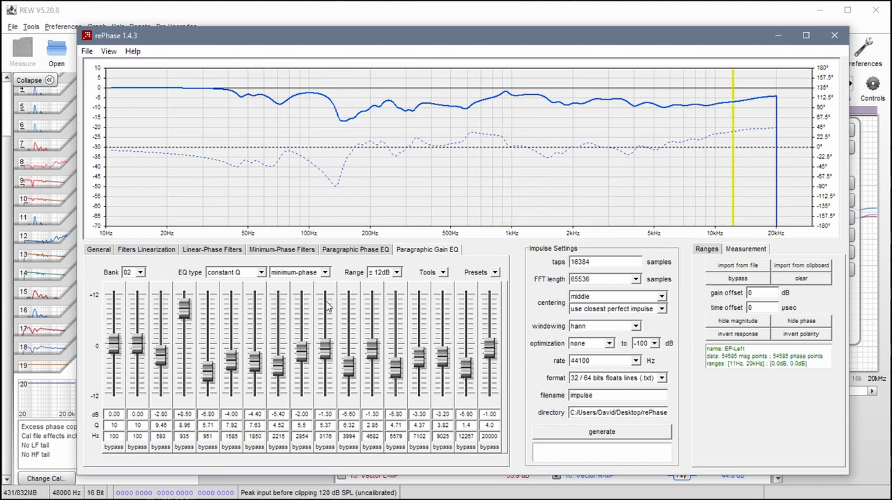
left_click(325, 274)
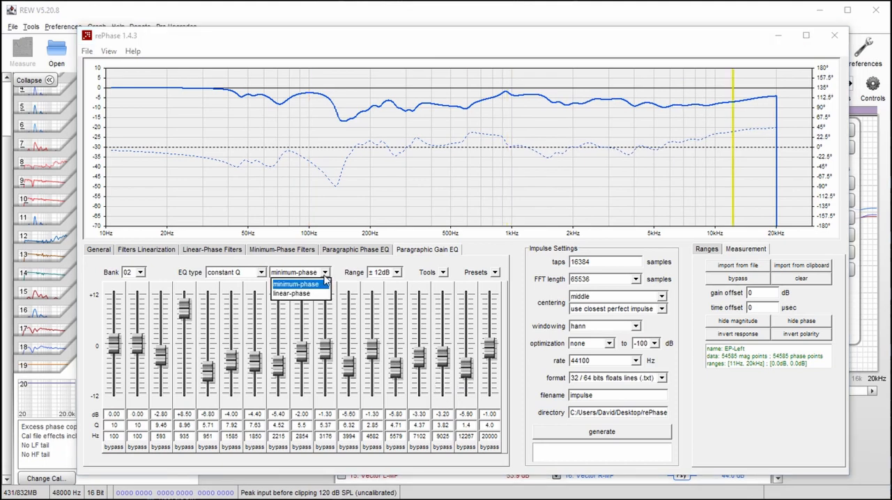
left_click(291, 293)
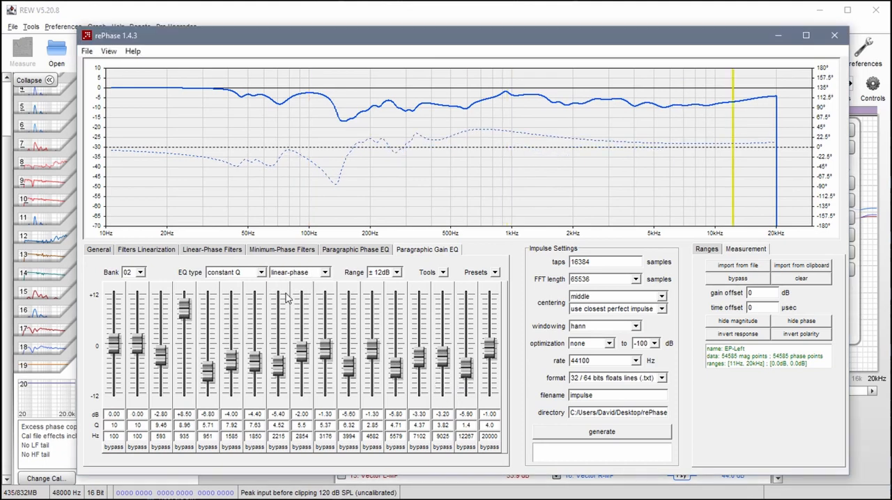
- Import the REW filter settings MagnitudeL-Bank3.xml into Paragraphic Gain EQ bank 03 and order them by ascending frequency
left_click(140, 273)
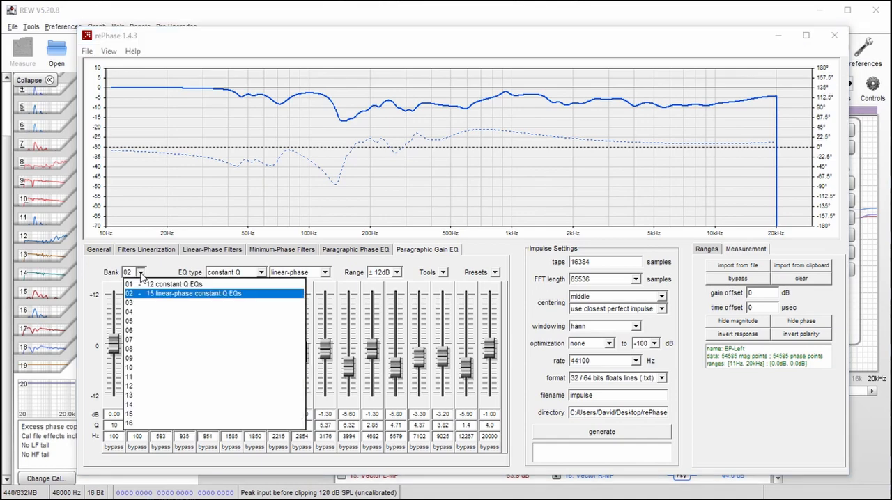
left_click(137, 308)
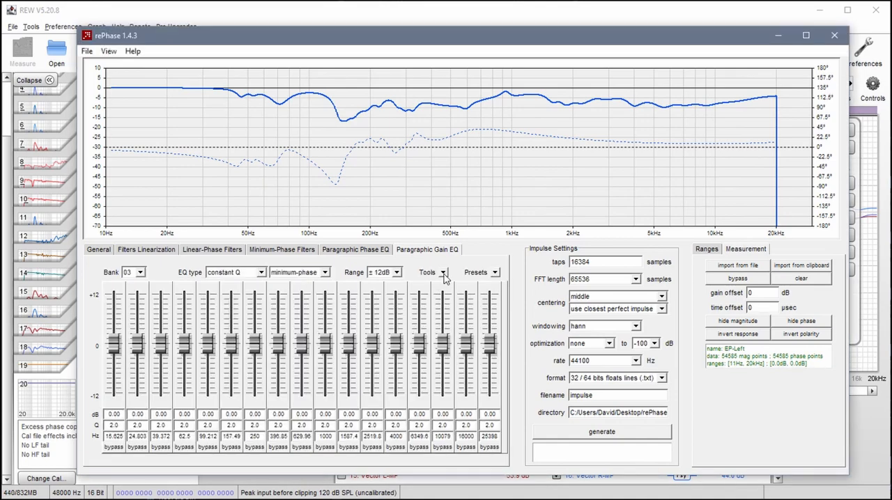
left_click(444, 273)
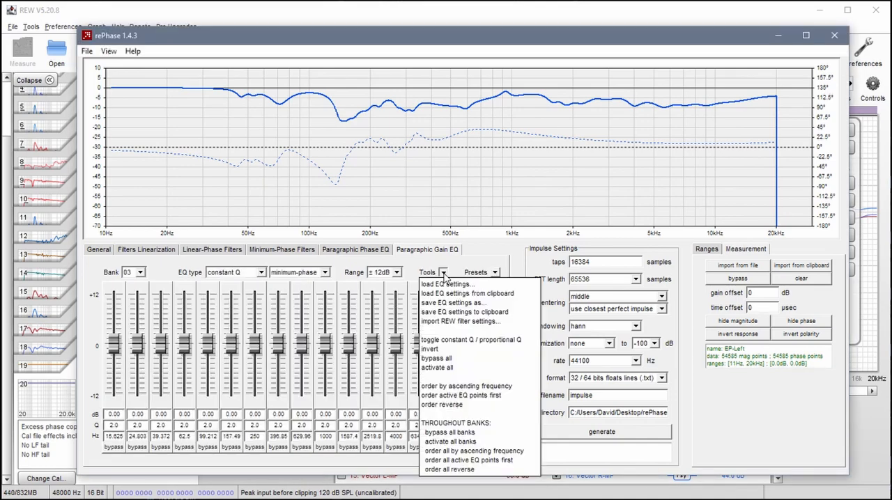
left_click(460, 321)
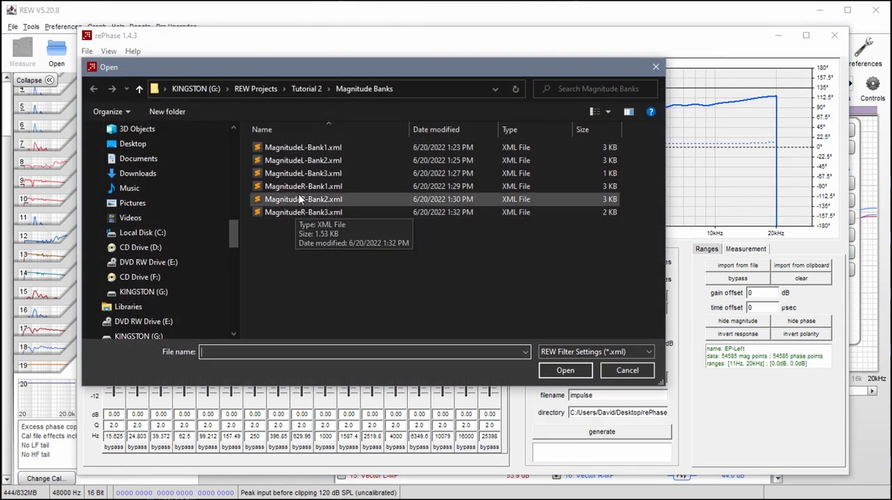
left_click(291, 174)
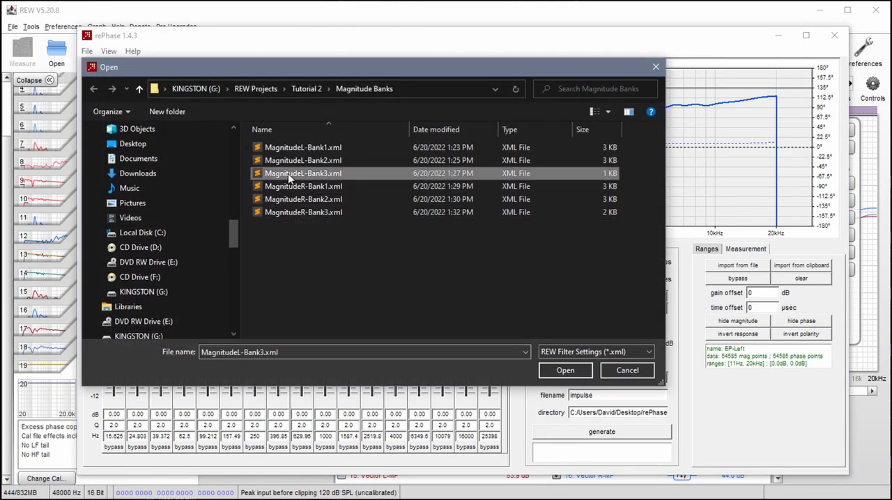
left_click(565, 373)
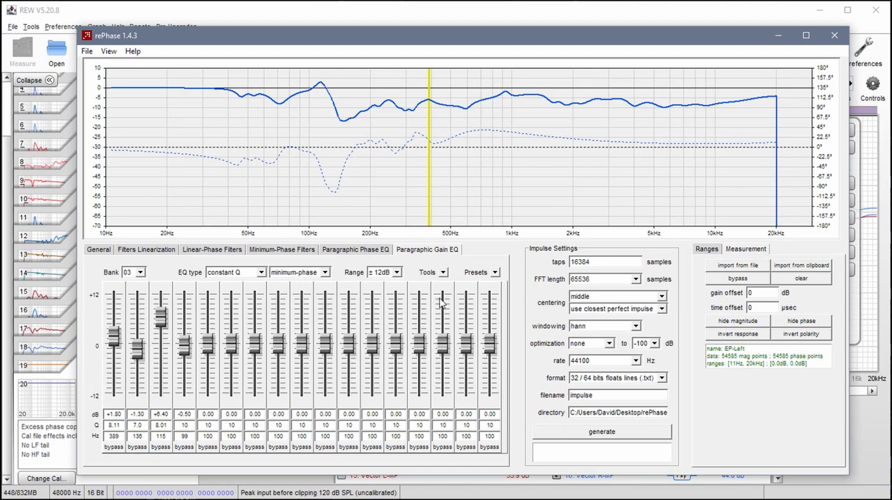
left_click(443, 273)
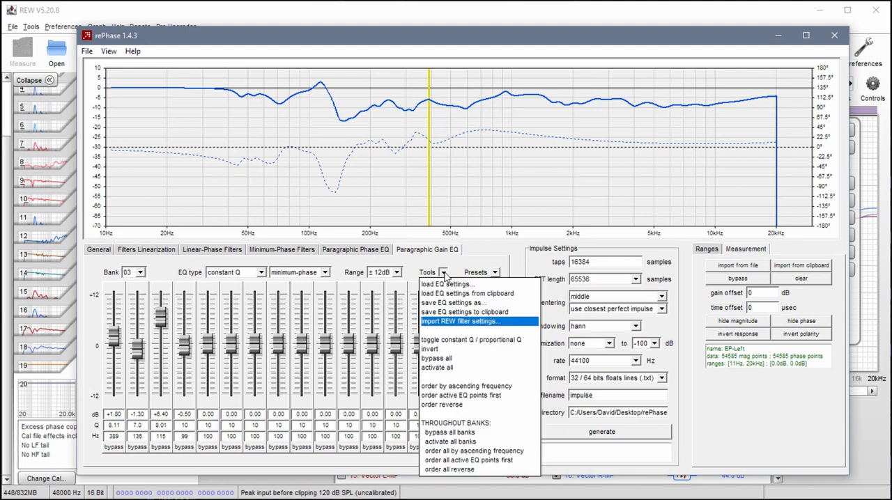
left_click(454, 387)
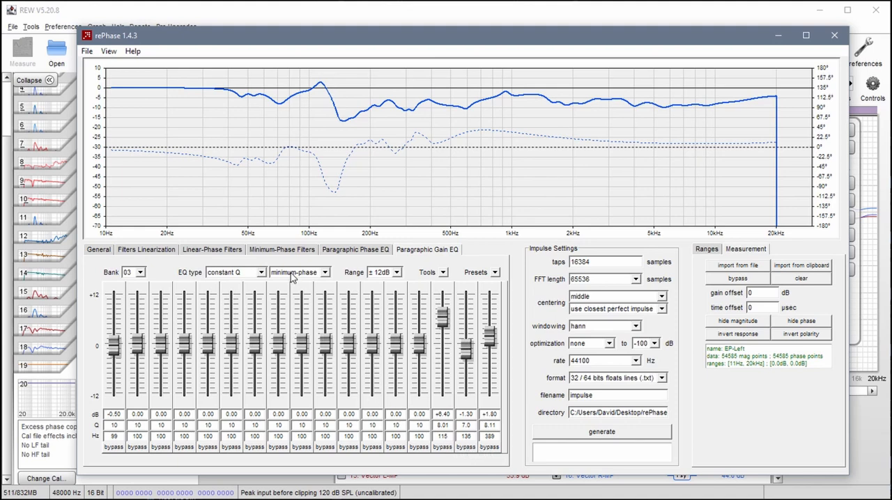
left_click(140, 273)
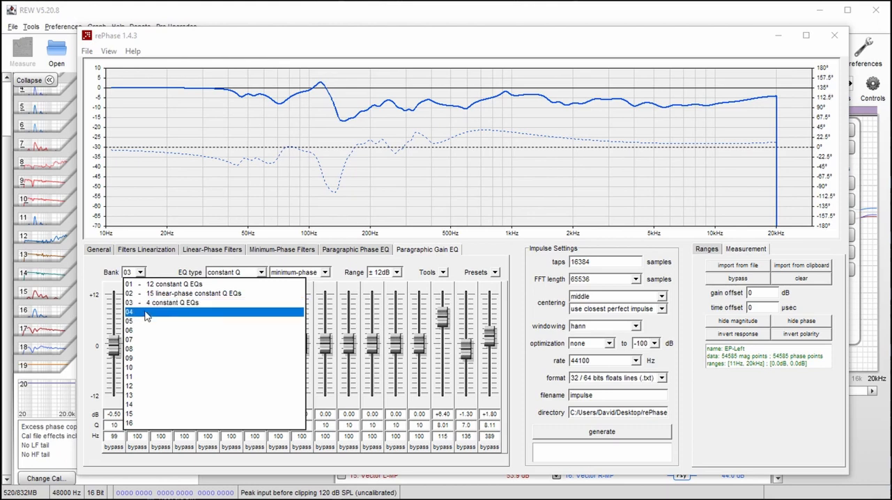
left_click(145, 317)
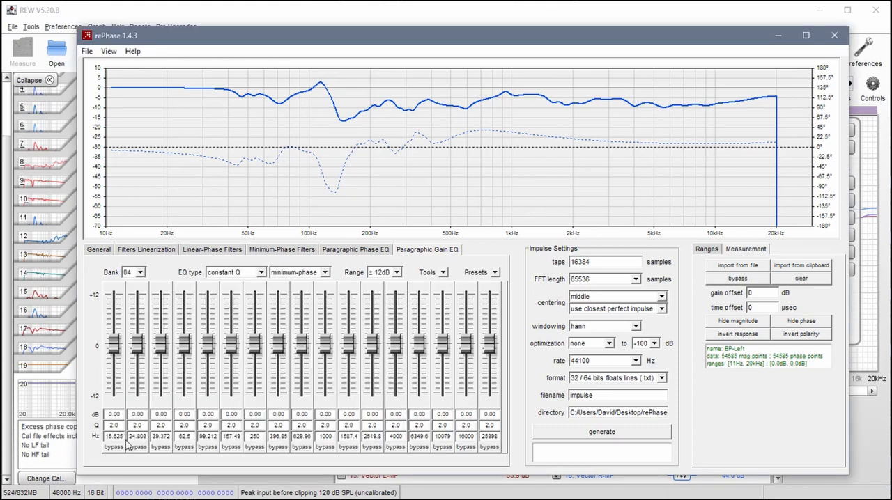
left_click(140, 272)
left_click(139, 307)
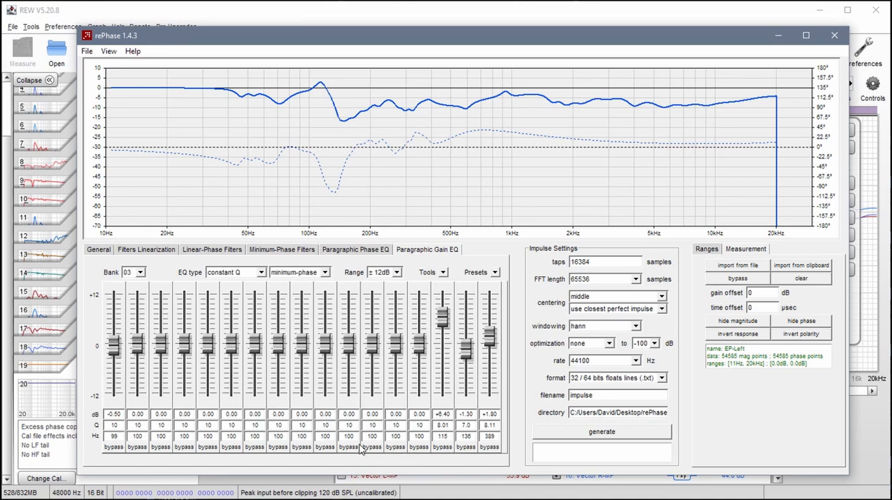
left_click(325, 273)
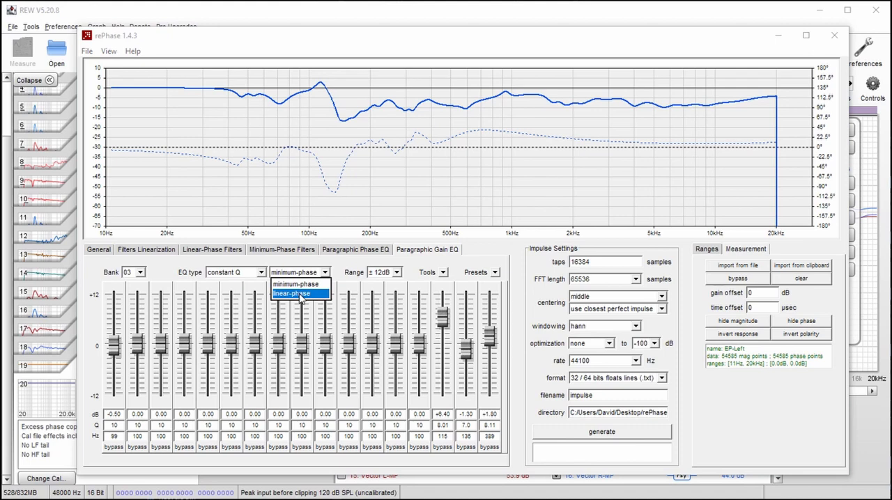
left_click(352, 268)
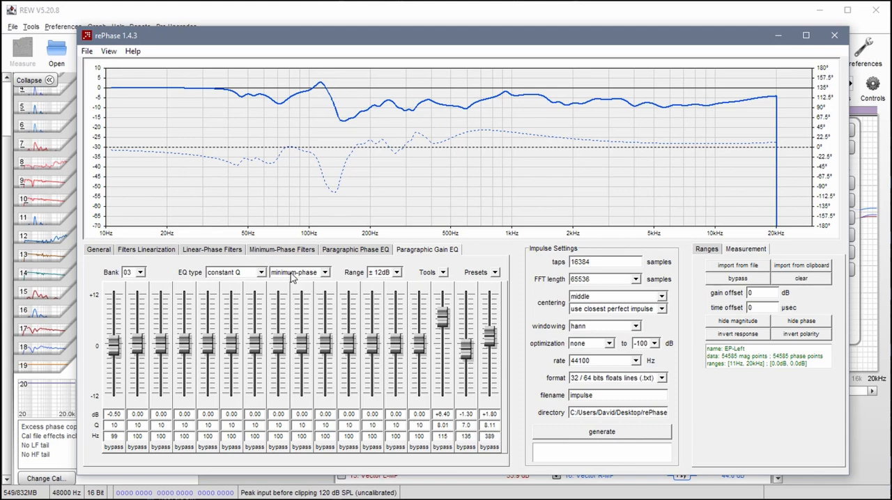
- Set the impulse to 65536 taps with blackman-harris windowing
left_click_drag(601, 262, 557, 262)
type("65536")
left_click(634, 326)
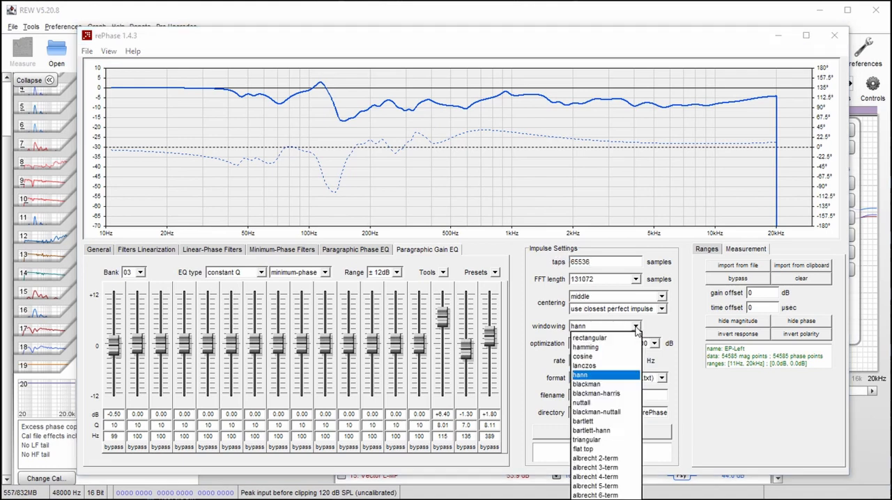
left_click(604, 395)
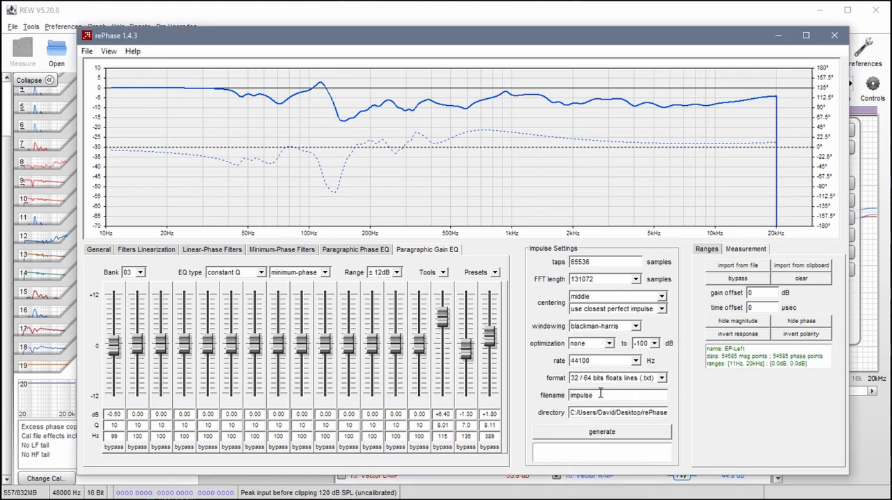
- Set the impulse rate to 96000 Hz, the format to 64 bits IEEE mono (.wav) and the filename to Tutorial_Left
left_click(636, 361)
left_click(621, 385)
left_click(661, 378)
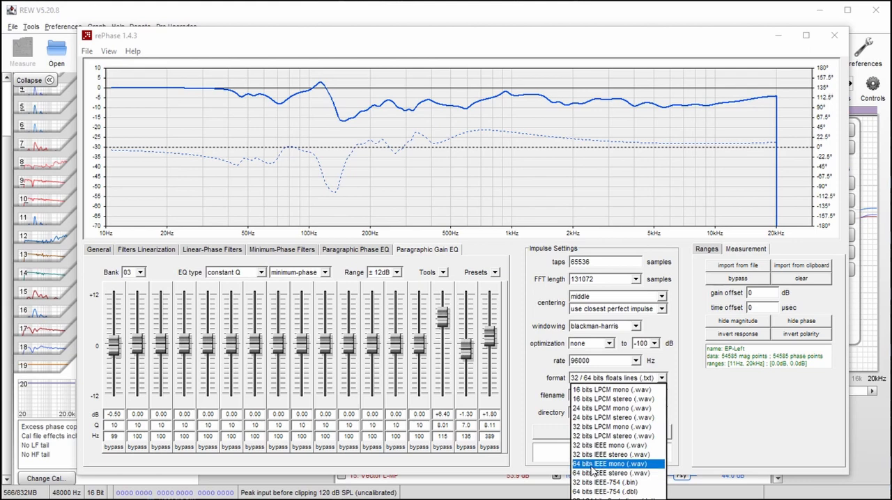
left_click(617, 464)
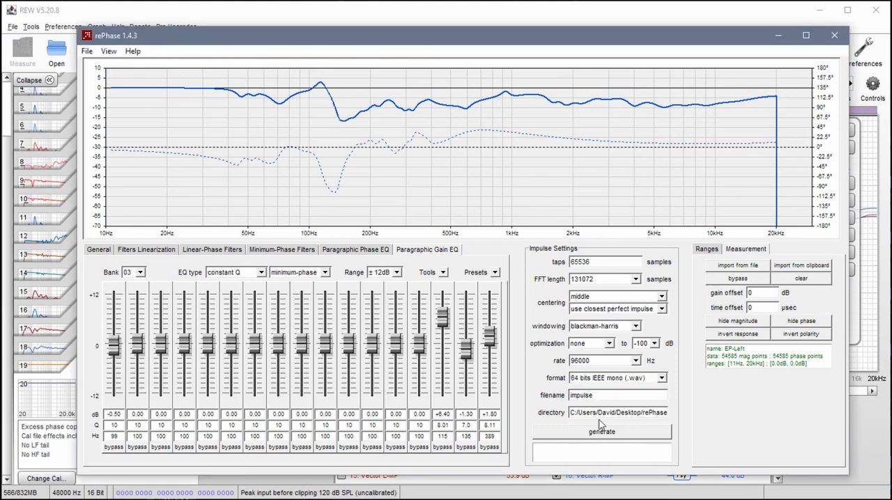
left_click_drag(607, 395, 570, 395)
type("1")
- Set the impulse output directory to the Correction folder in G:\REW Projects\Tutorial 2
left_click(619, 413)
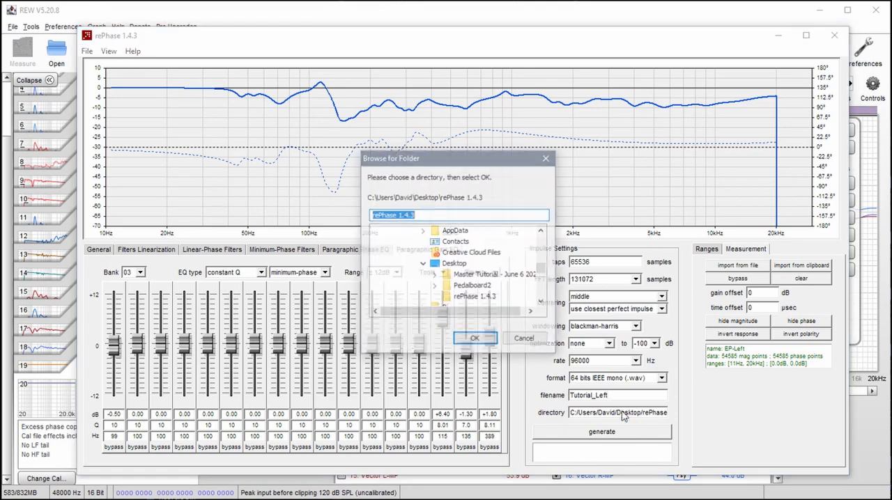
left_click(424, 264)
scroll(439, 279, "down", 10)
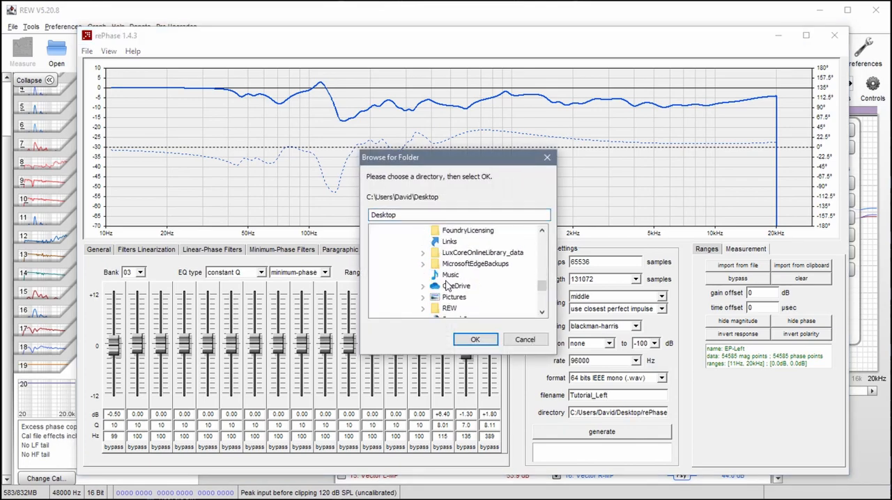
left_click(389, 275)
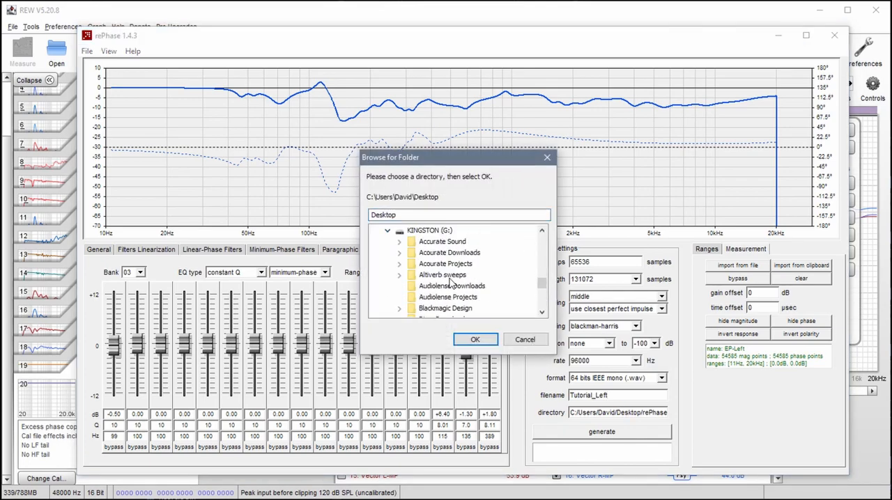
scroll(451, 281, "down", 5)
scroll(451, 280, "up", 1)
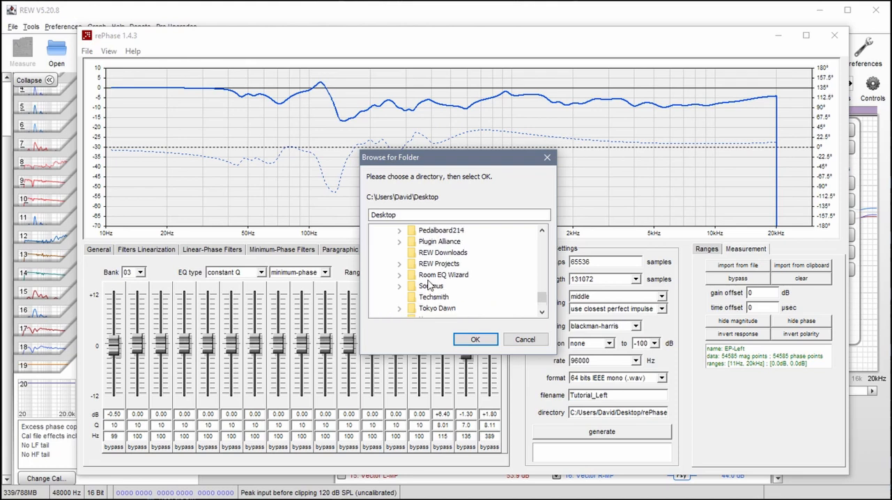
left_click(400, 264)
left_click(412, 286)
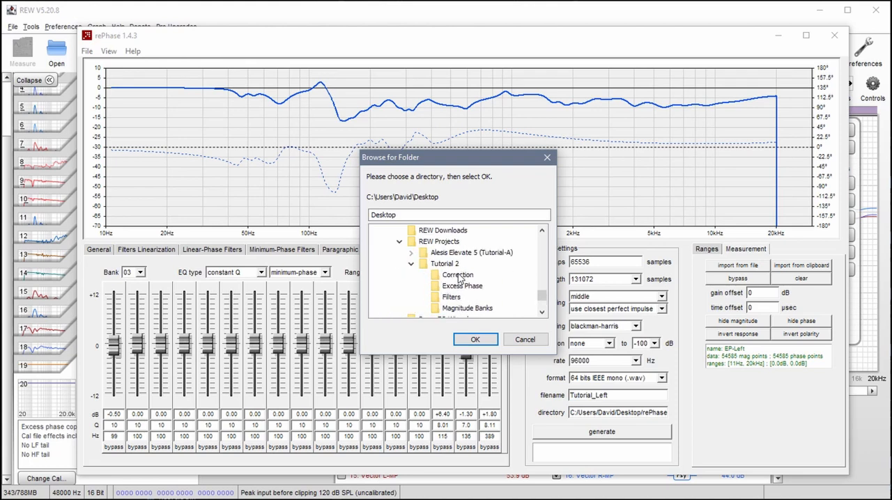
left_click(458, 276)
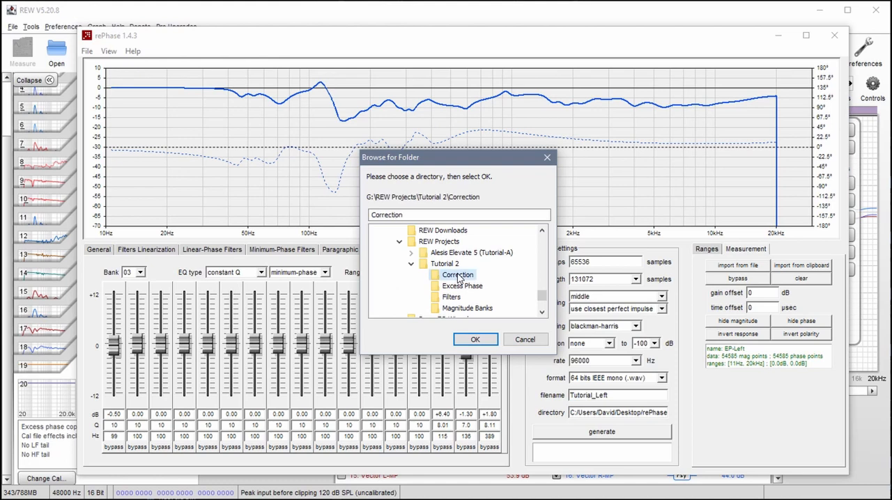
left_click(481, 341)
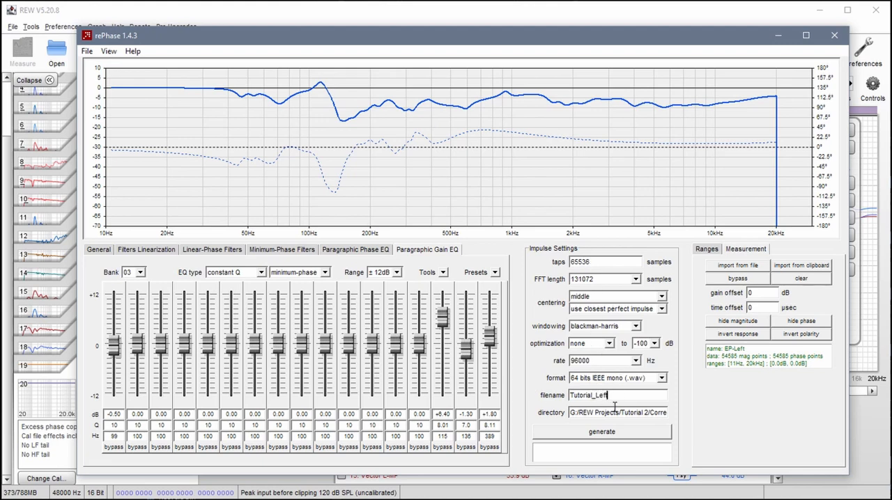
- Generate the left correction impulse and save the rePhase settings as Tutorial_Left
left_click(609, 433)
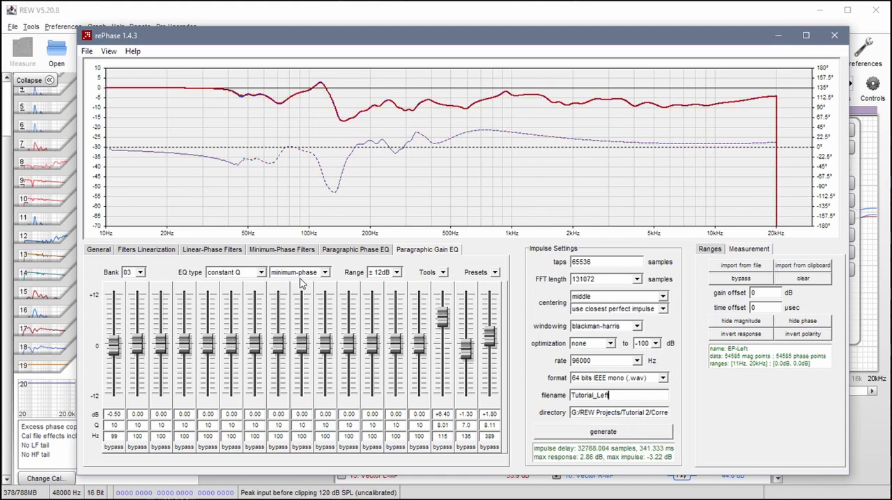
left_click(86, 51)
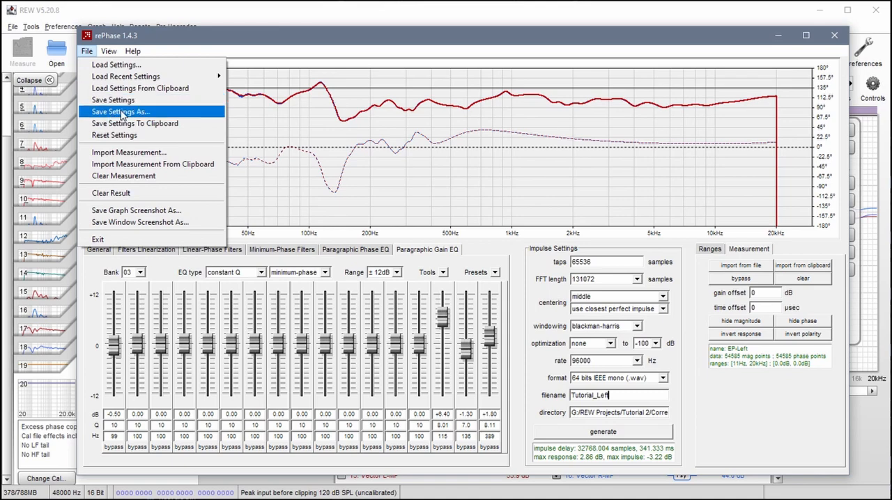
left_click(121, 112)
left_click(565, 368)
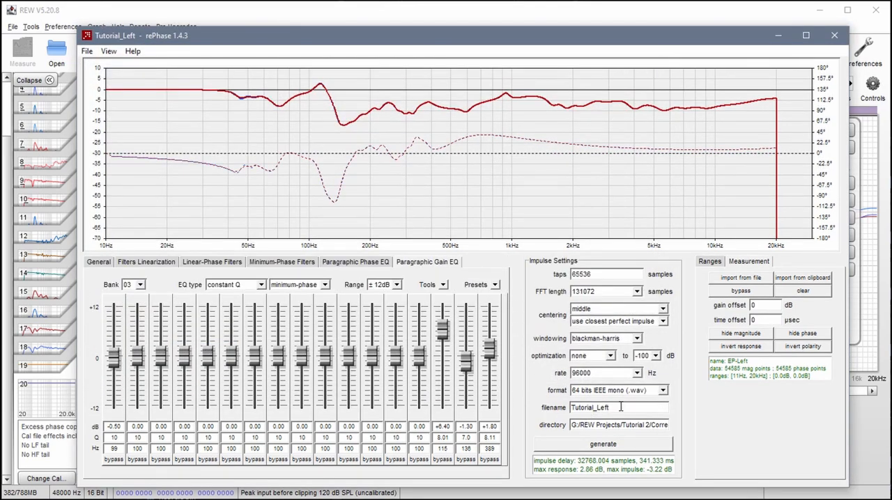
left_click_drag(621, 408, 548, 412)
- Switch to the second, empty rePhase window and import the measurement EP-Right.txt from the Excess Phase folder
left_click(91, 499)
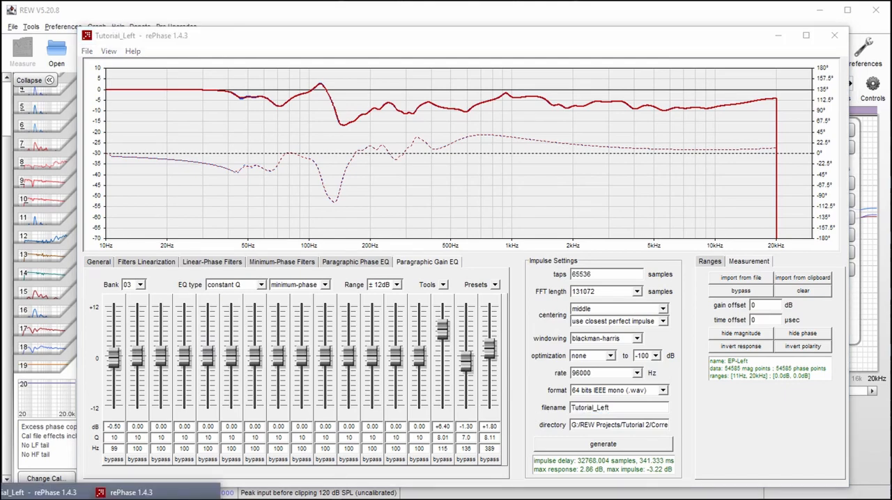
left_click(156, 495)
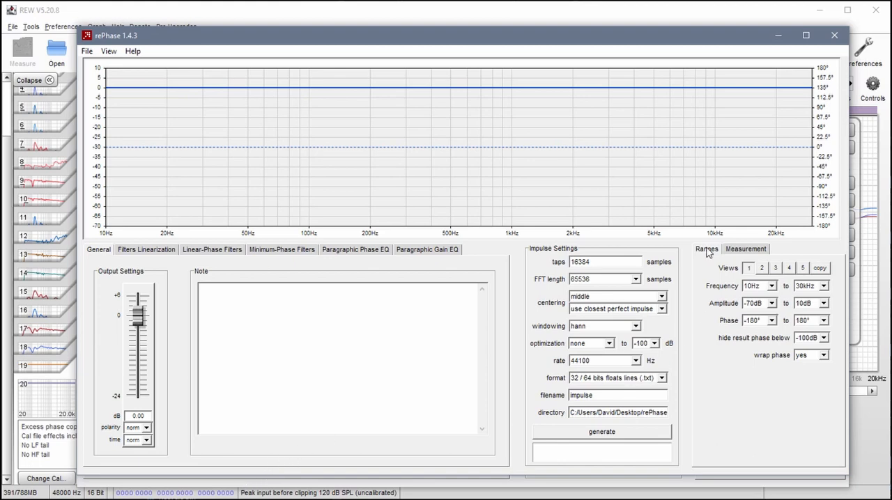
left_click(740, 252)
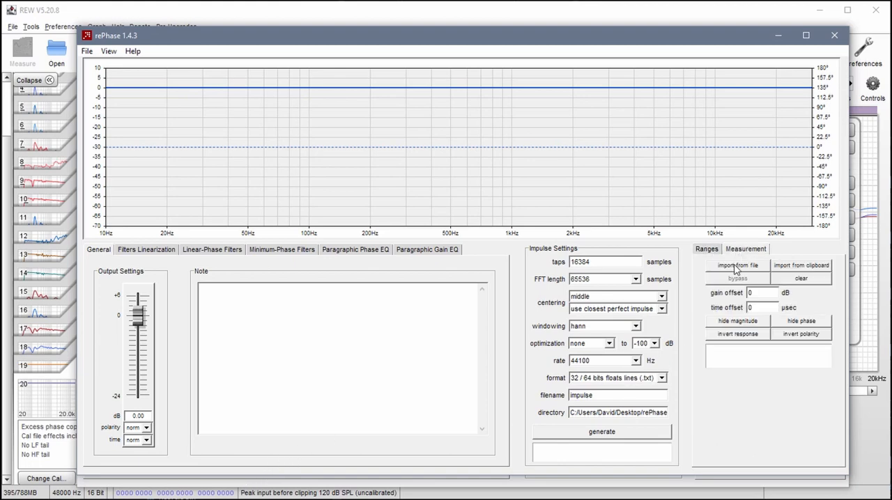
left_click(736, 267)
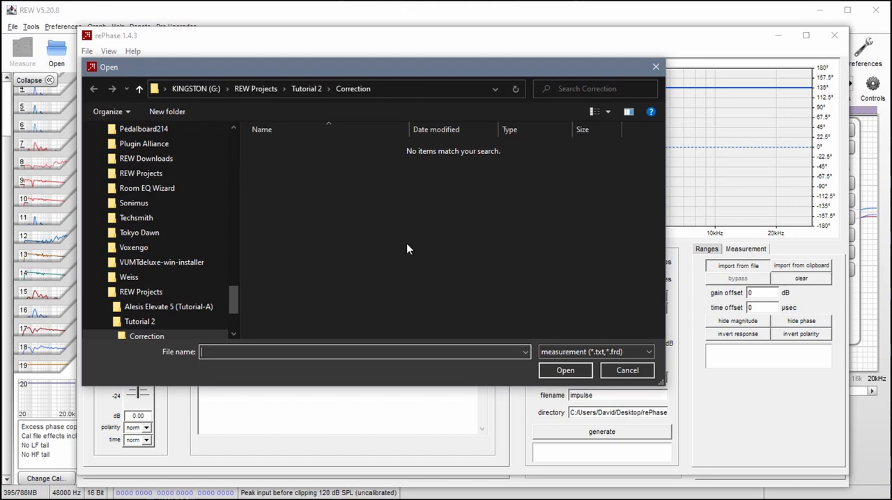
left_click(307, 90)
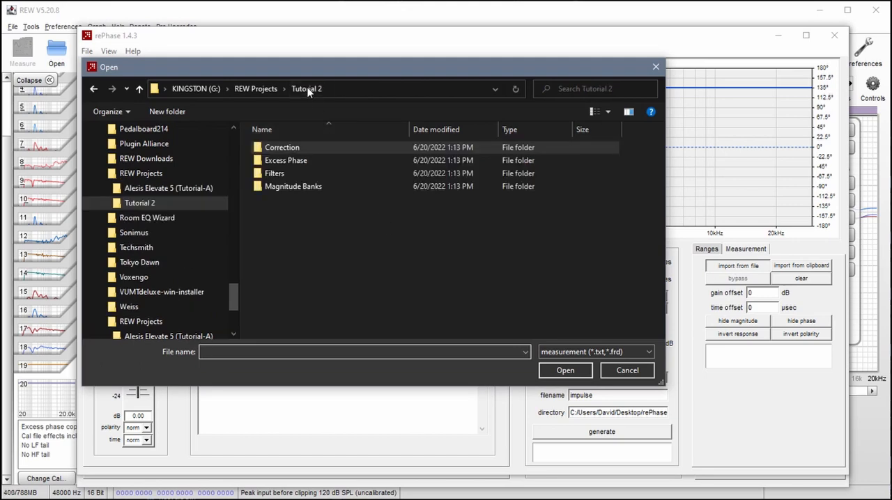
double_click(285, 161)
left_click(282, 161)
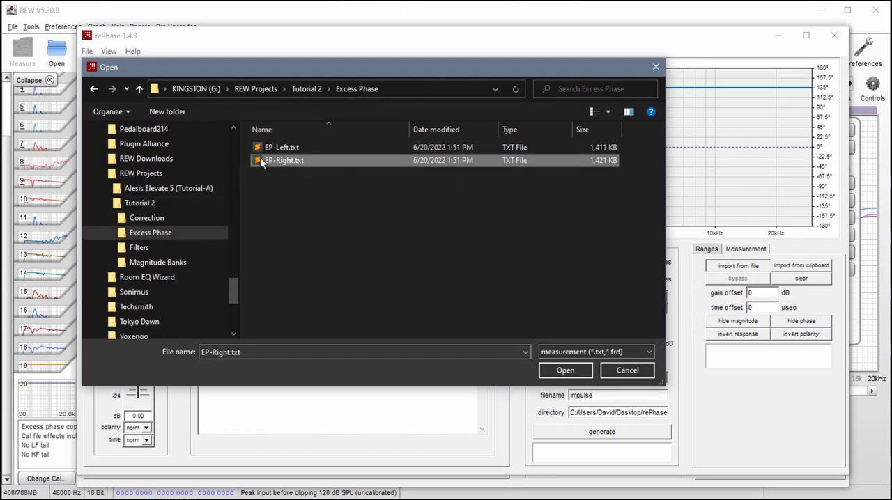
left_click(565, 370)
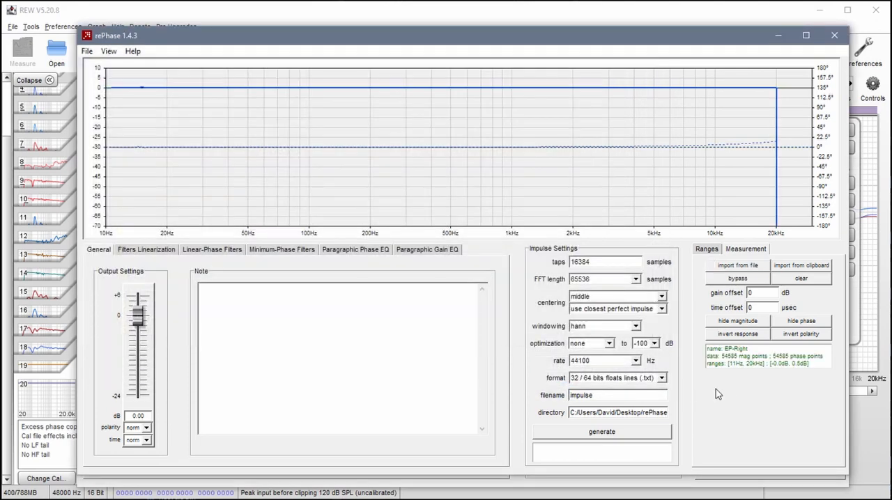
- Import the REW filter settings MagnitudeR-Bank1.xml into Paragraphic Gain EQ bank 01 and order them by ascending frequency
left_click(435, 252)
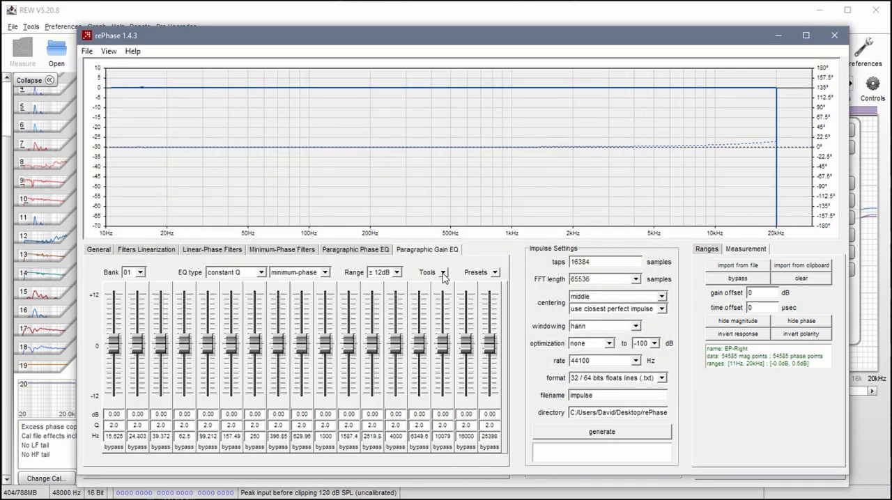
left_click(443, 276)
left_click(440, 324)
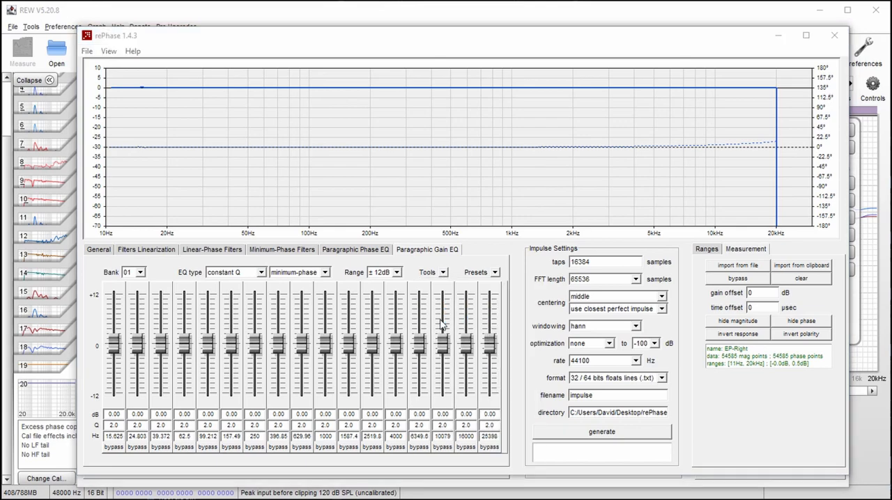
left_click(308, 88)
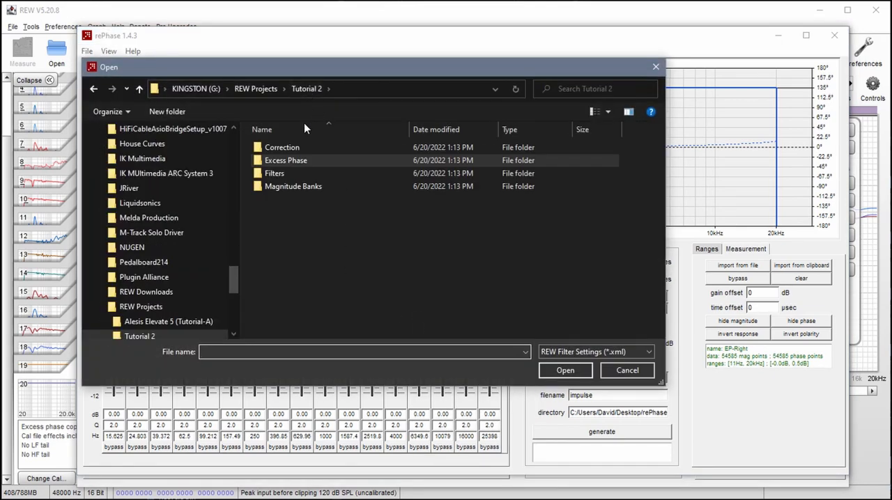
double_click(290, 186)
left_click(310, 187)
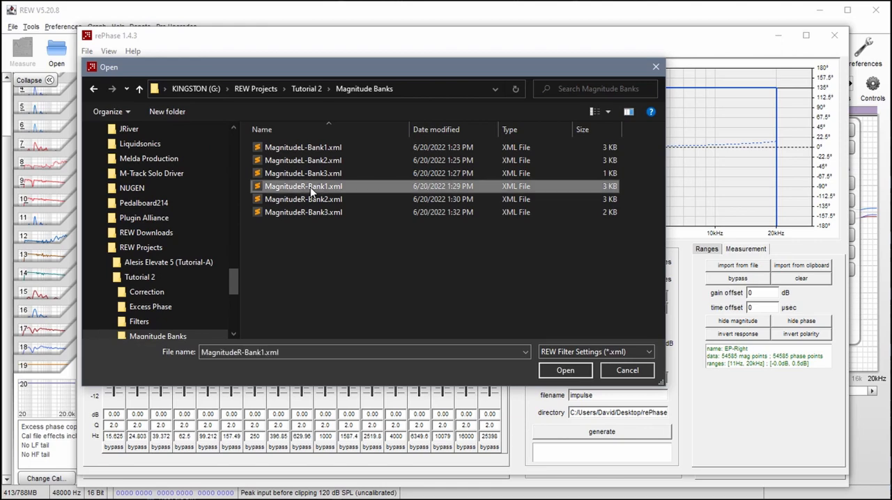
left_click(554, 370)
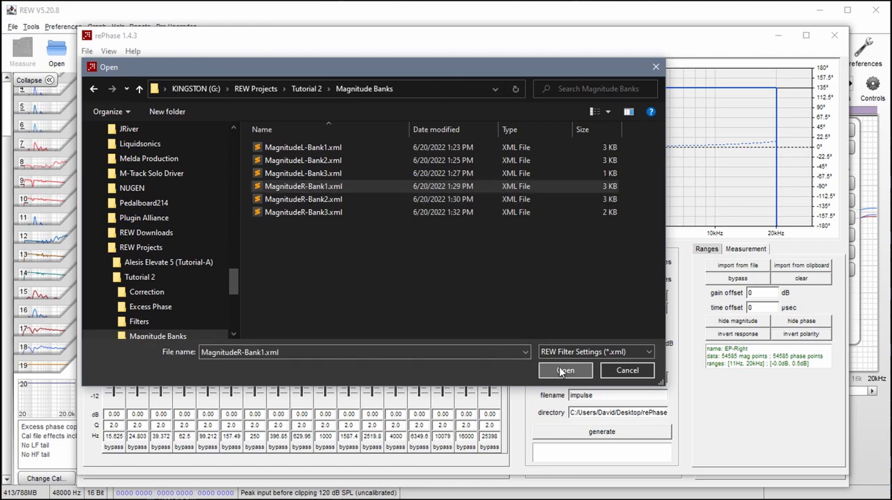
left_click(443, 273)
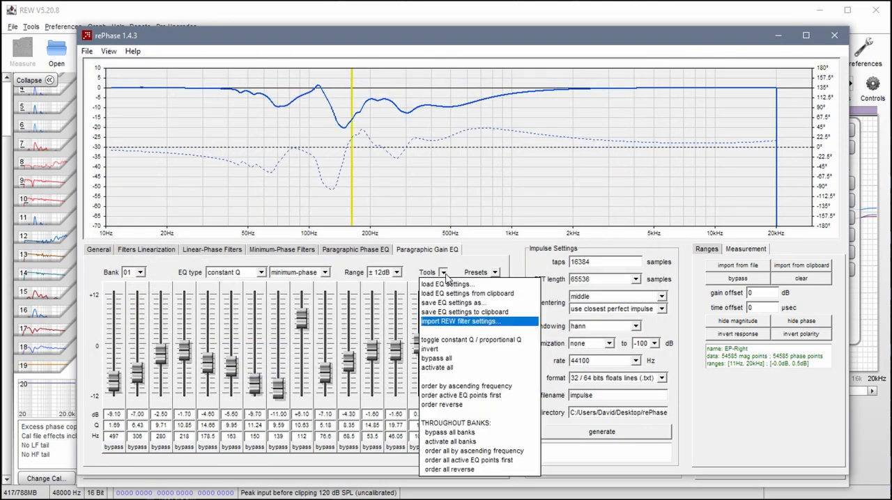
left_click(464, 385)
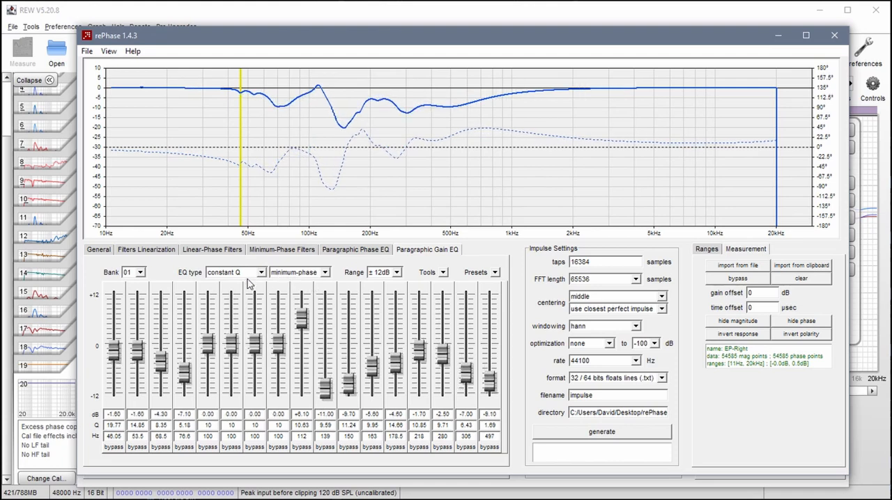
- Import the REW filter settings MagnitudeR-Bank2.xml into Paragraphic Gain EQ bank 02
left_click(140, 272)
left_click(139, 297)
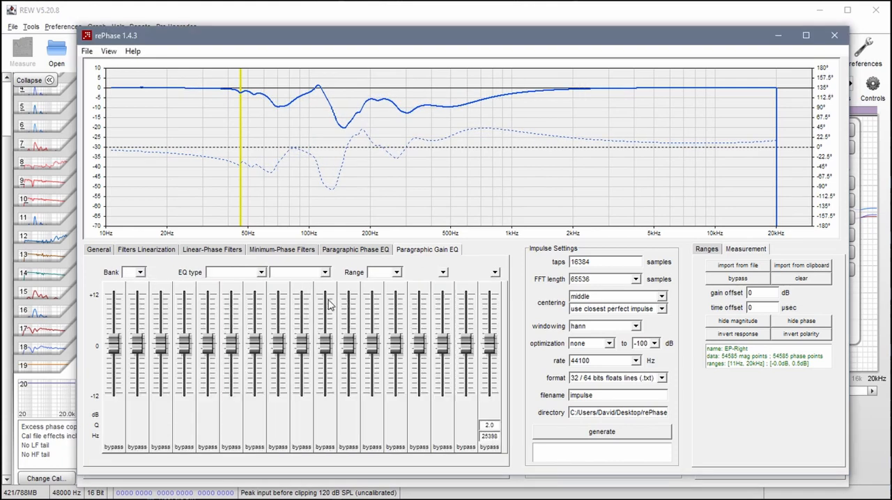
left_click(444, 273)
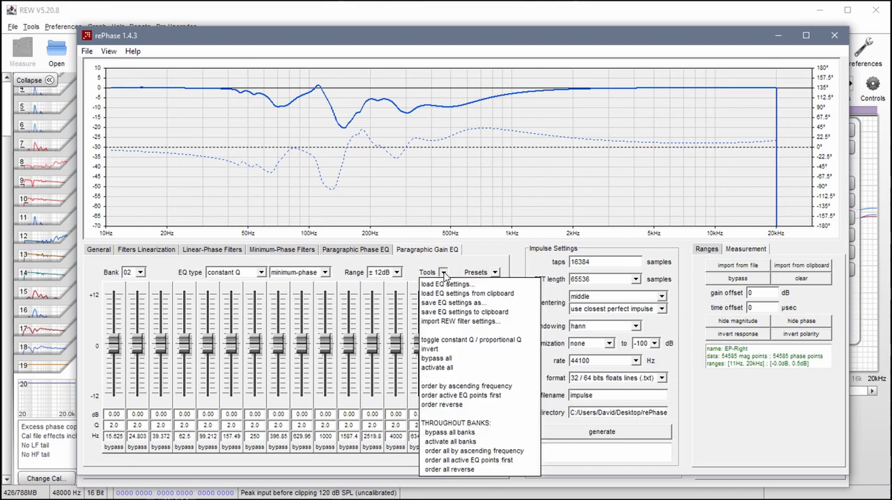
left_click(450, 322)
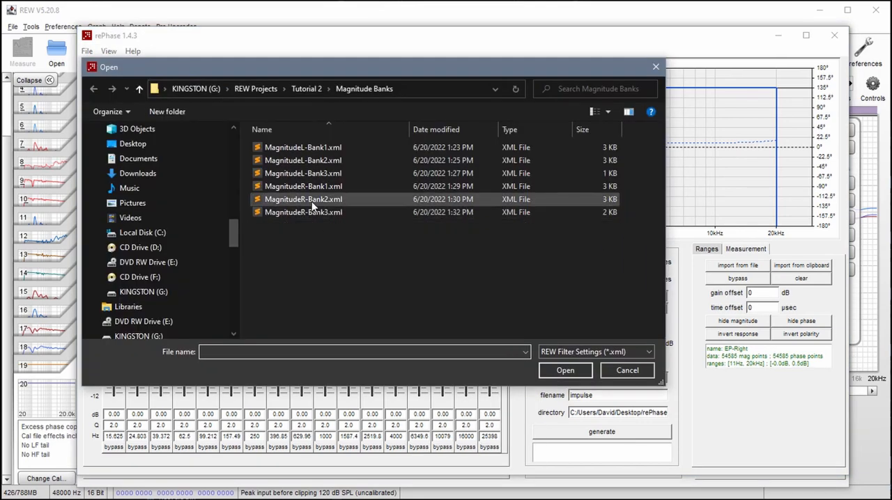
left_click(307, 200)
left_click(565, 371)
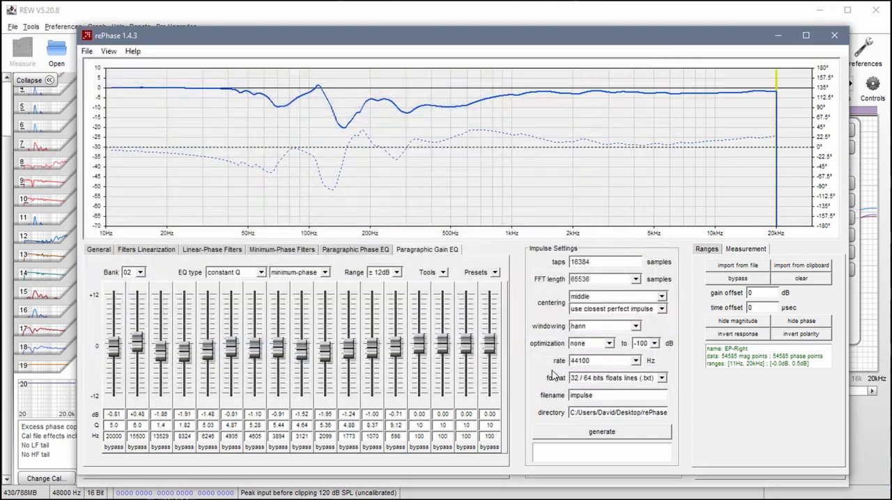
- Set bank 02 to linear-phase and order its filters by ascending frequency
left_click(325, 273)
left_click(307, 296)
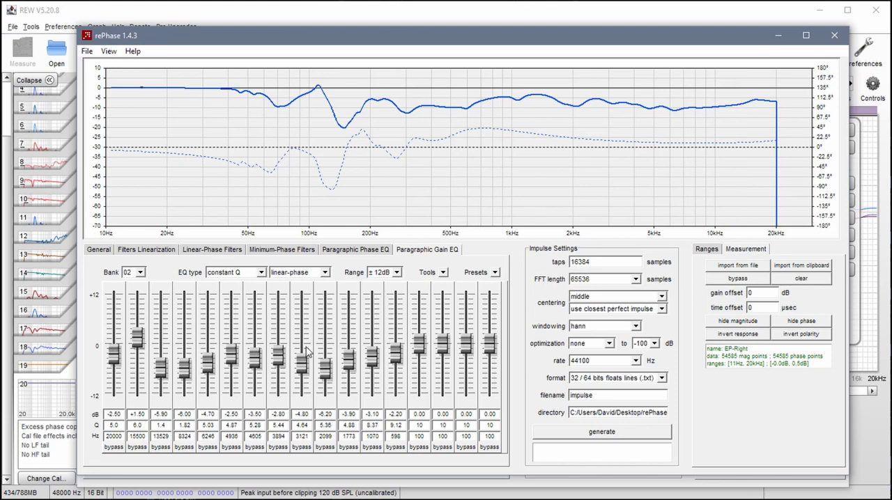
left_click(442, 275)
left_click(470, 388)
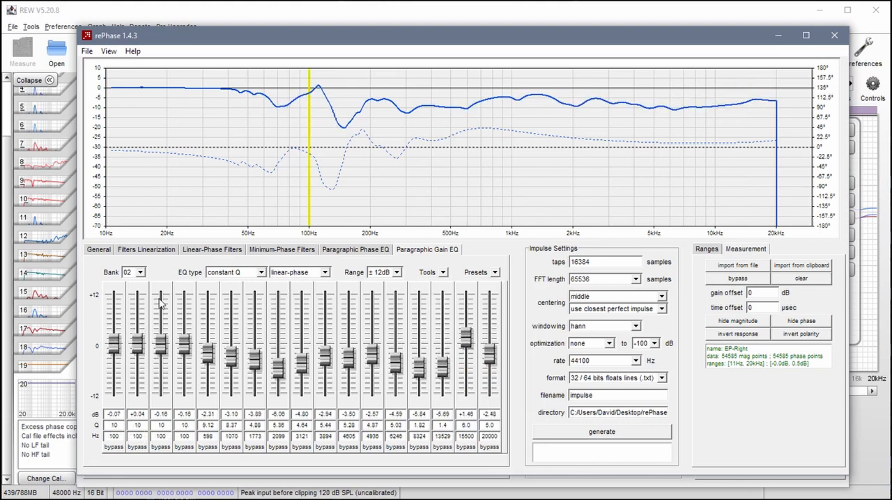
- Import the REW filter settings MagnitudeR-Bank3.xml into Paragraphic Gain EQ bank 03
left_click(139, 273)
left_click(131, 305)
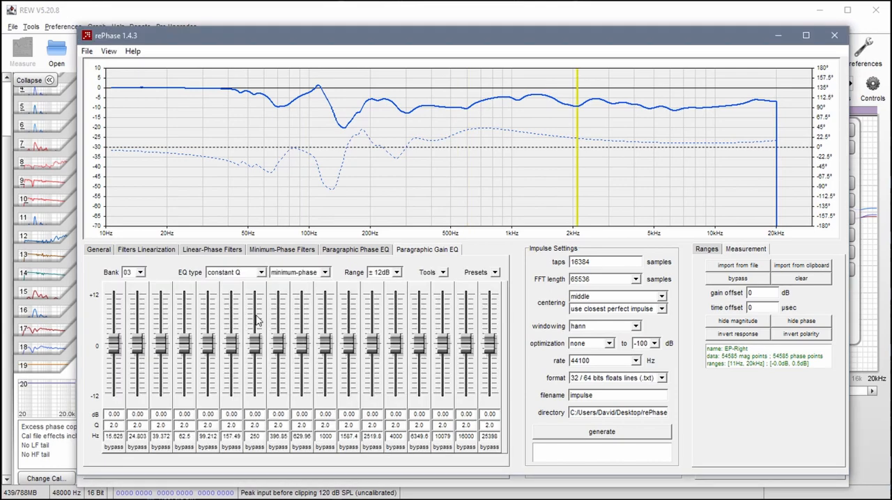
left_click(445, 274)
left_click(453, 321)
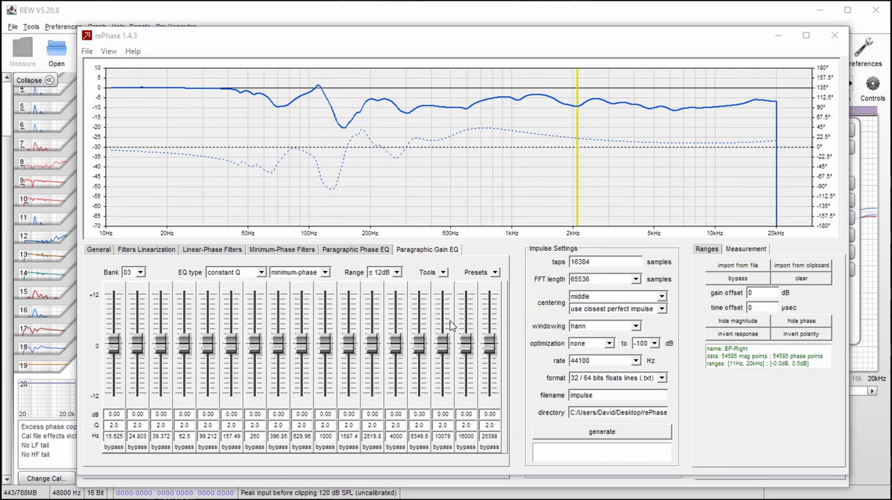
left_click(303, 212)
left_click(564, 371)
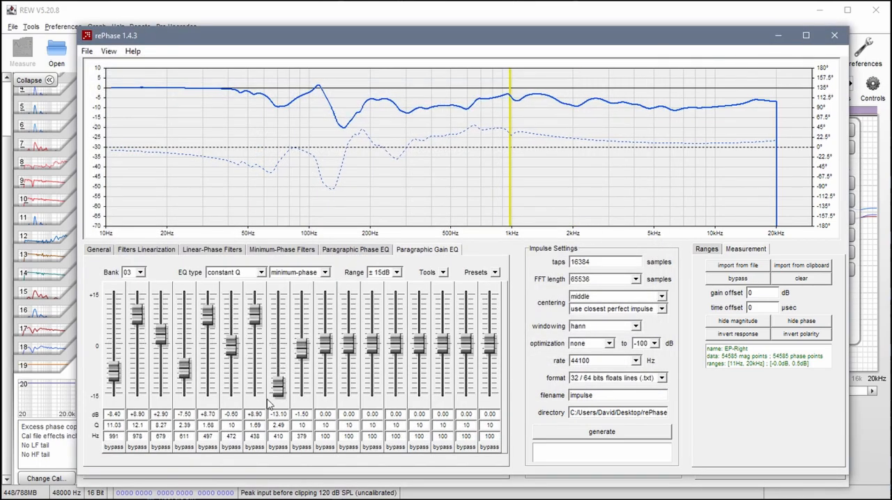
- Order the filters of Paragraphic Gain EQ bank 03 by ascending frequency
left_click(438, 275)
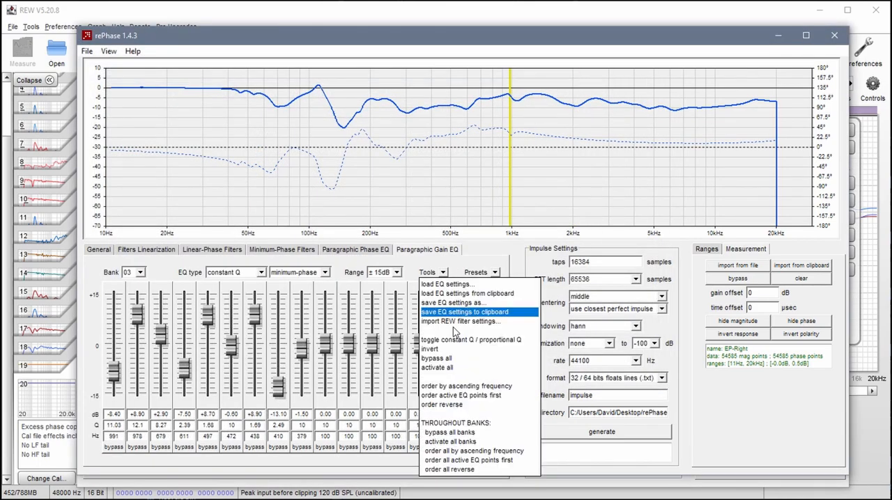
left_click(452, 386)
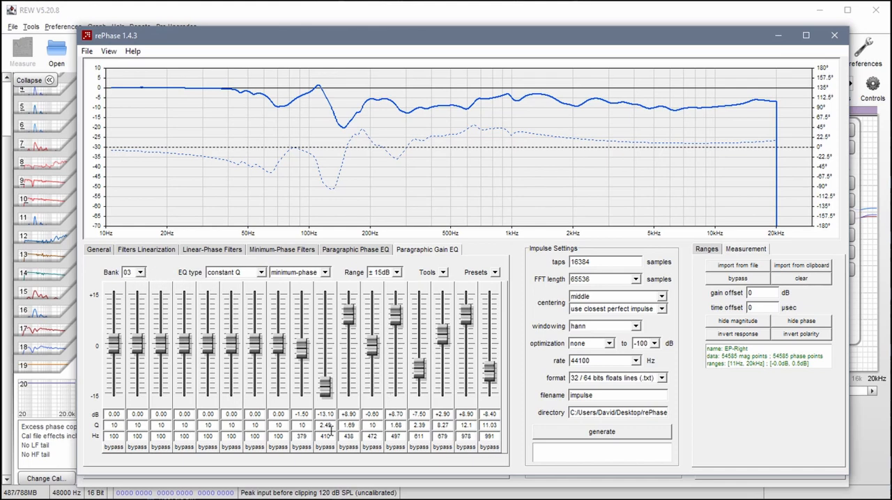
- Import the REW filter settings MagnitudeR-Bank3.xml into Paragraphic Gain EQ bank 04 and order its filters by ascending frequency
left_click(140, 272)
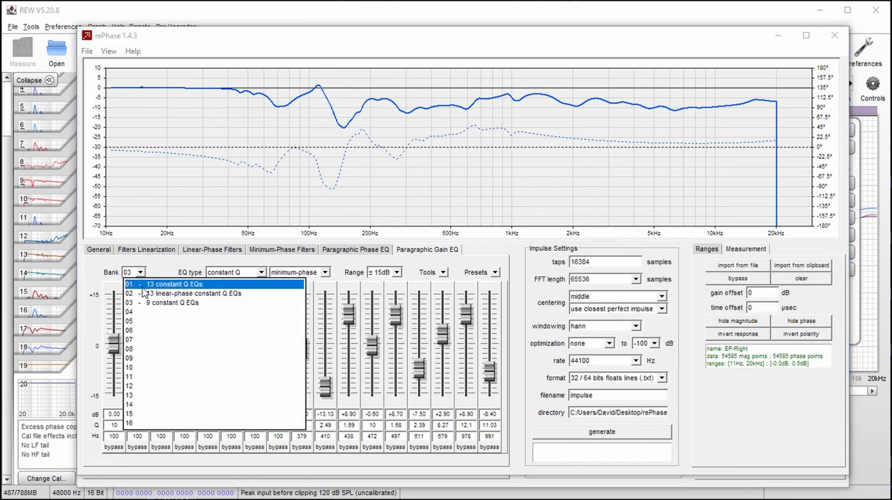
left_click(134, 316)
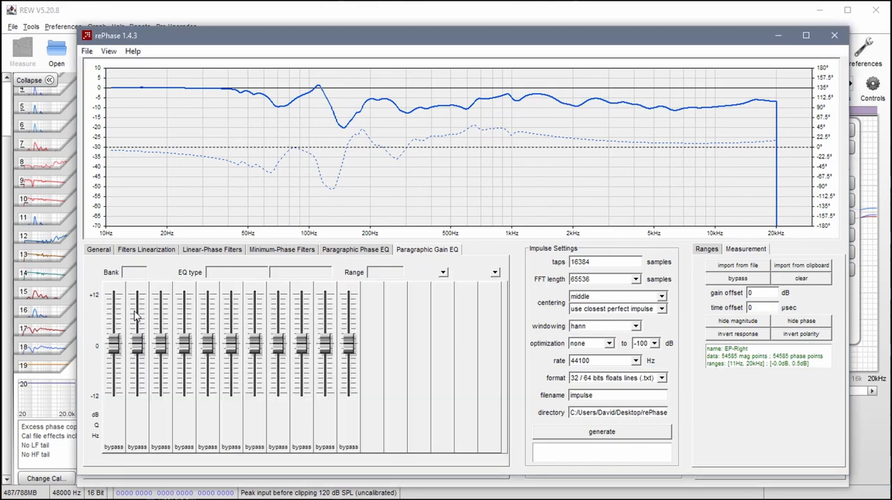
left_click(442, 273)
left_click(446, 322)
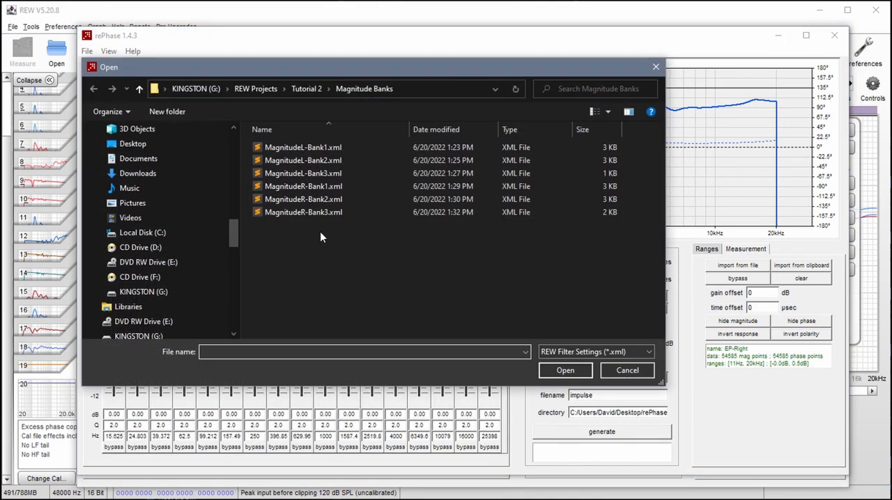
left_click(328, 213)
left_click(564, 370)
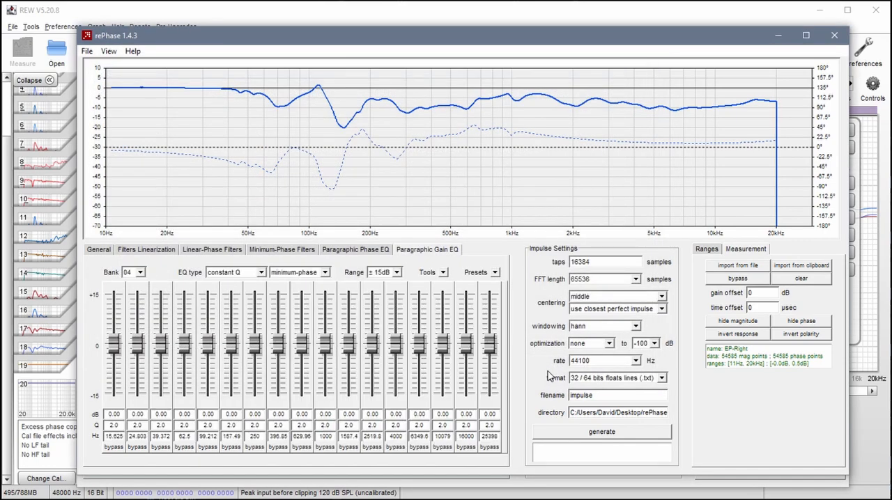
left_click(444, 275)
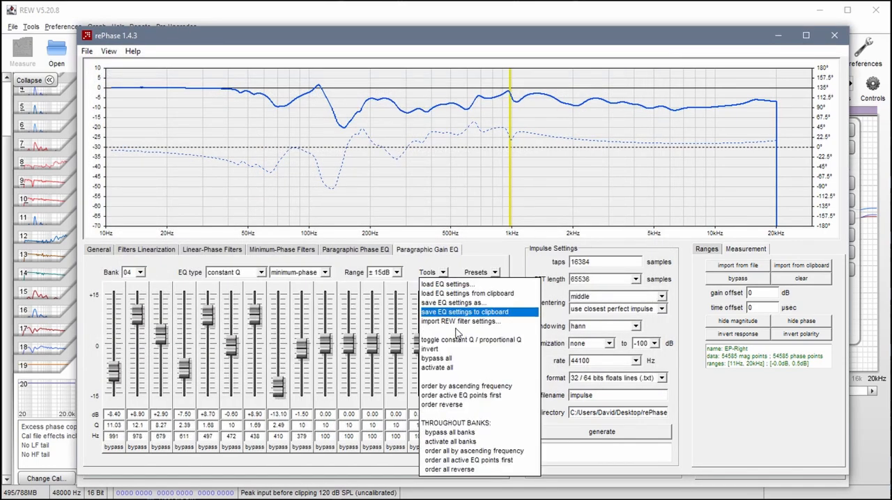
left_click(456, 387)
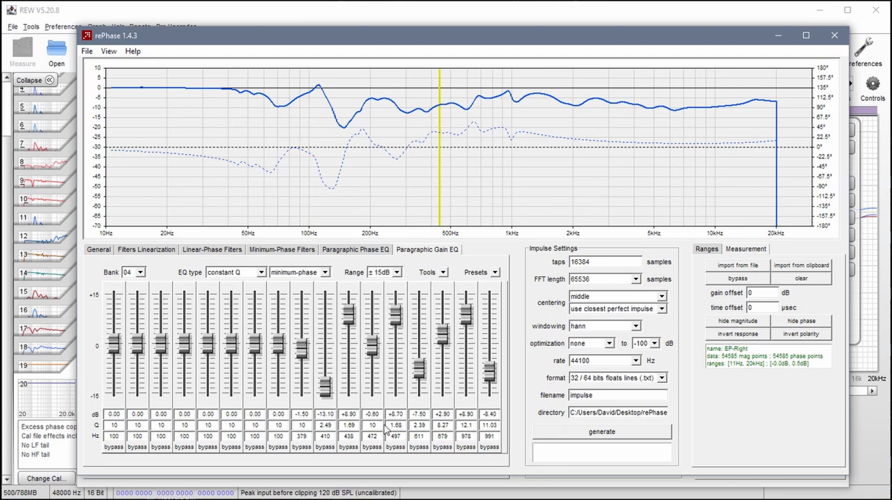
- In bank 03, bypass the 497, 611, 679, 978 and 991 Hz filters
left_click(140, 274)
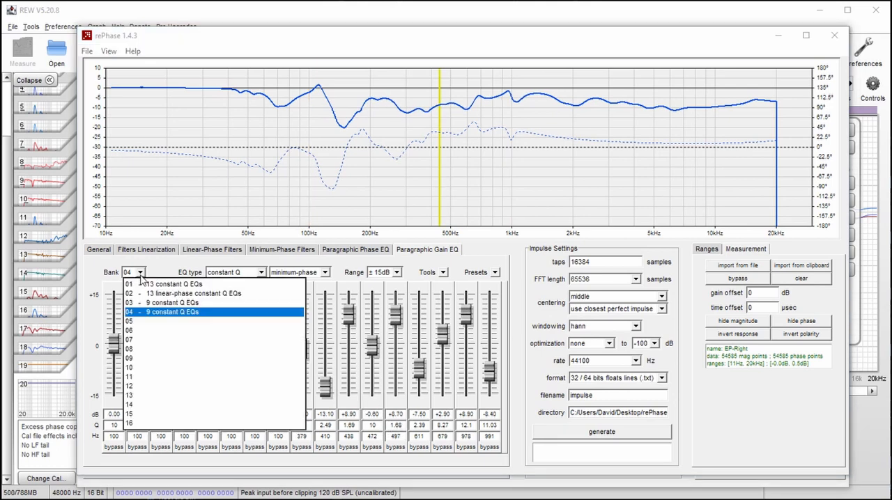
left_click(160, 305)
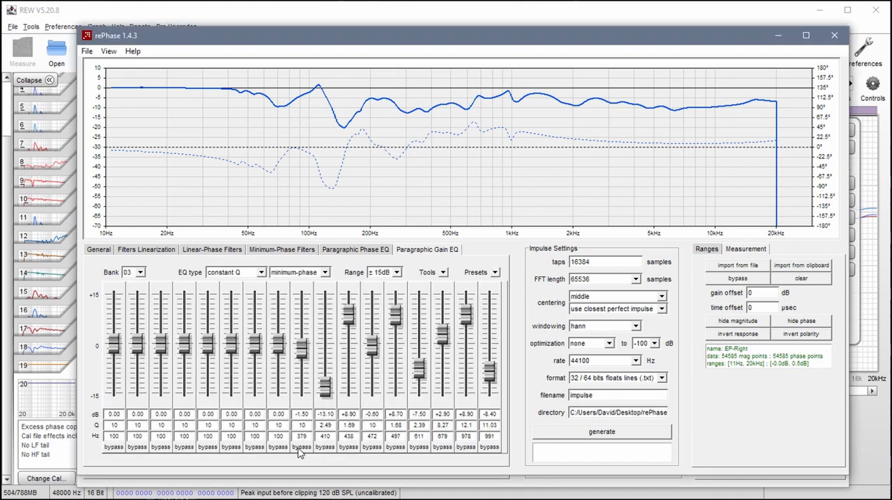
left_click(490, 448)
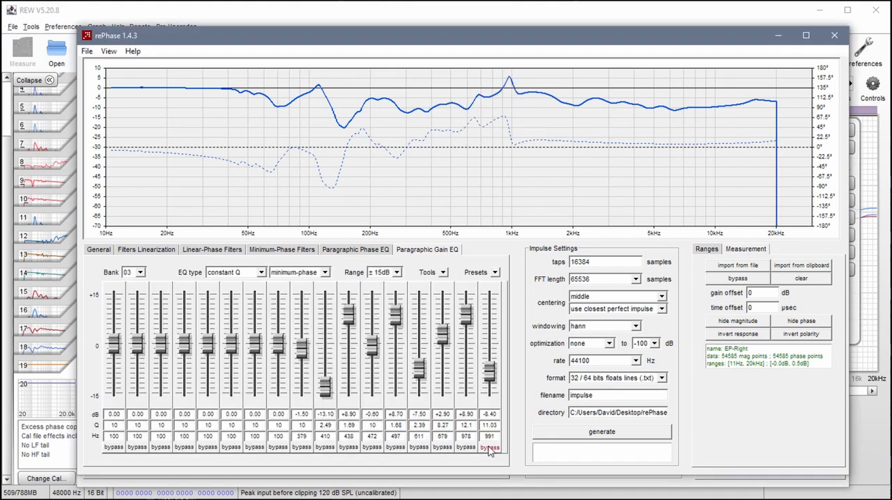
left_click(467, 448)
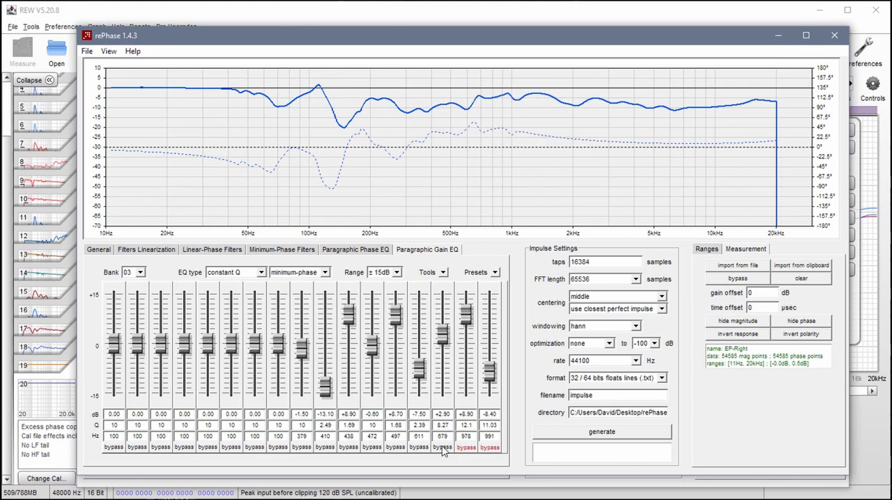
left_click(443, 448)
left_click(420, 449)
left_click(397, 449)
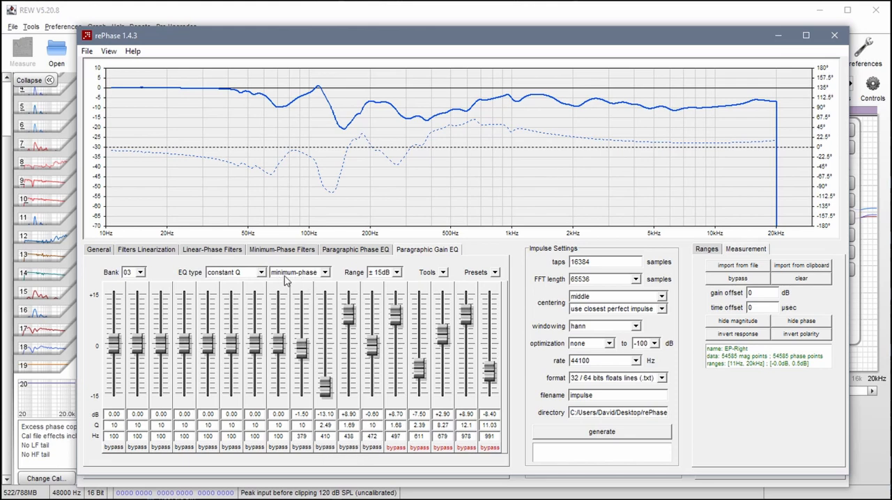
- In bank 04, bypass the 379, 410, 438 and 472 Hz filters and set the bank to linear-phase
left_click(141, 274)
left_click(155, 315)
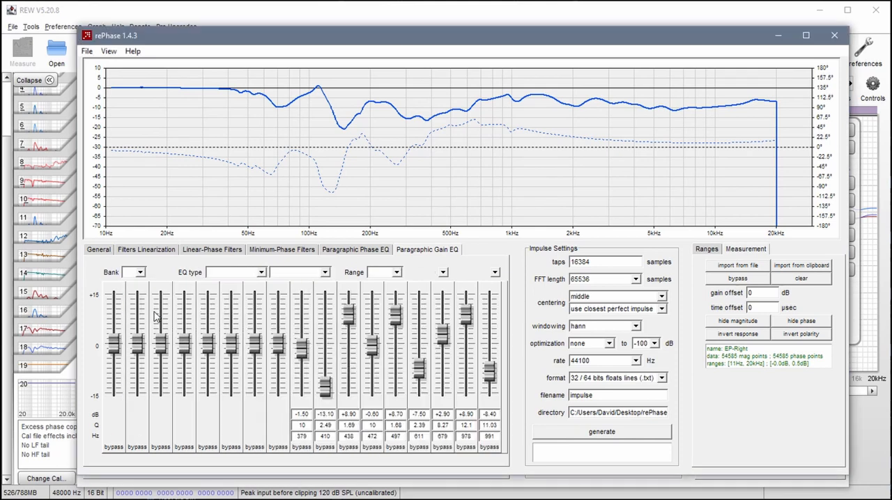
left_click(300, 447)
left_click(348, 447)
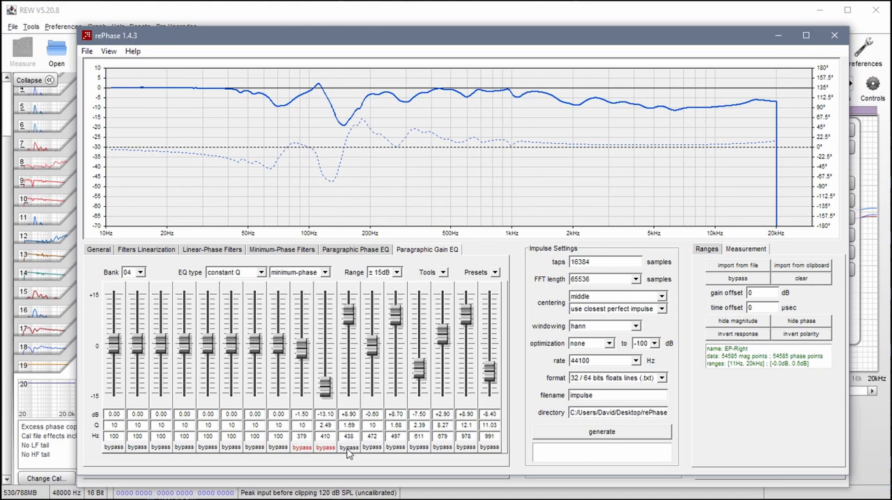
left_click(372, 448)
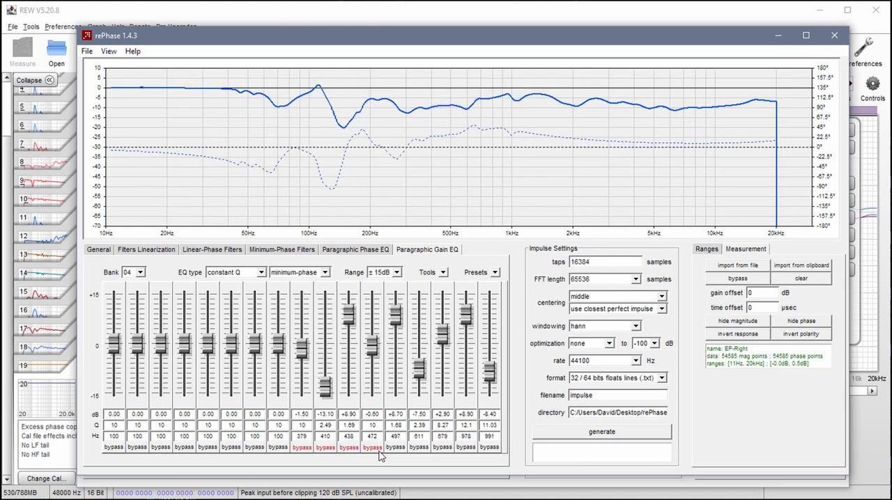
left_click(325, 273)
left_click(307, 295)
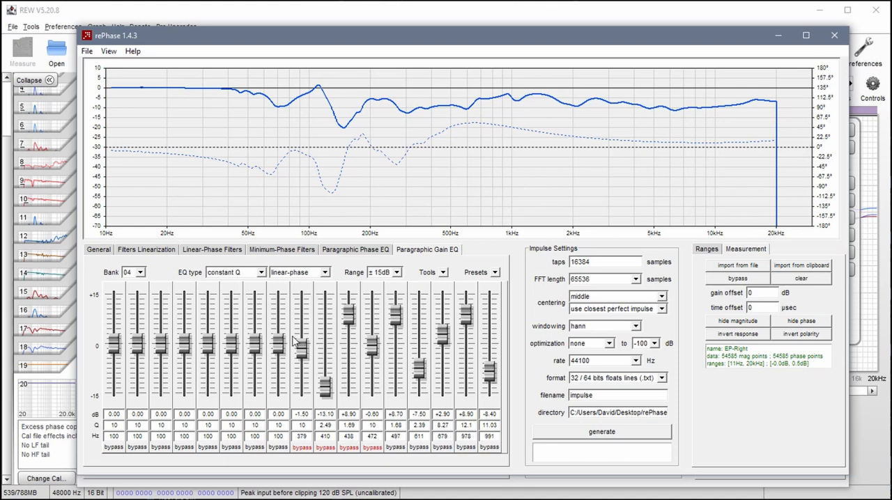
- Compare which filters are bypassed in Paragraphic Gain EQ banks 03 and 04
left_click(142, 273)
left_click(175, 301)
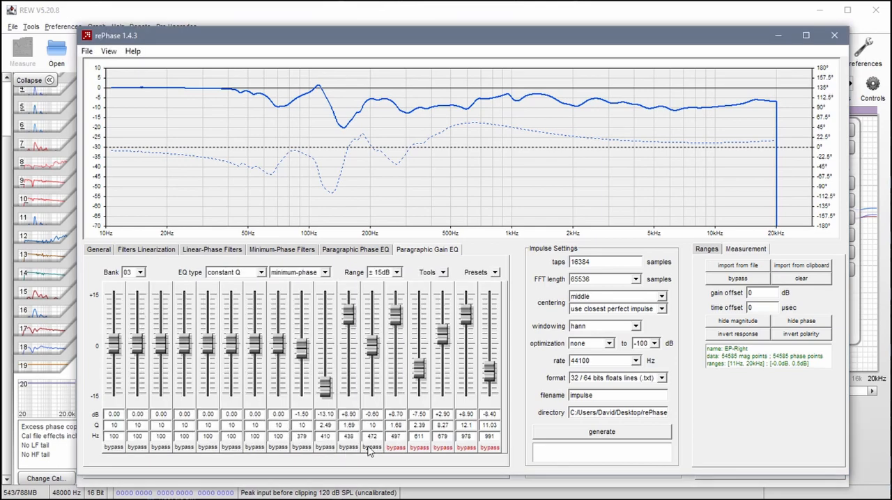
left_click(140, 273)
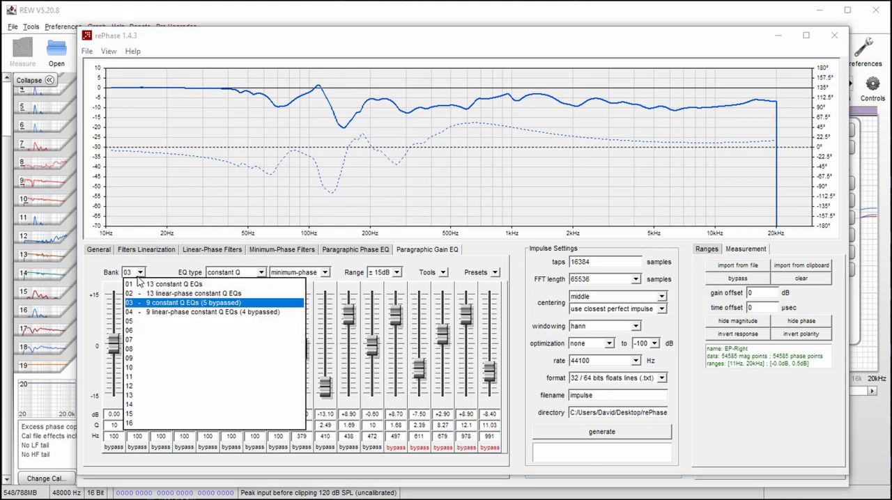
left_click(142, 313)
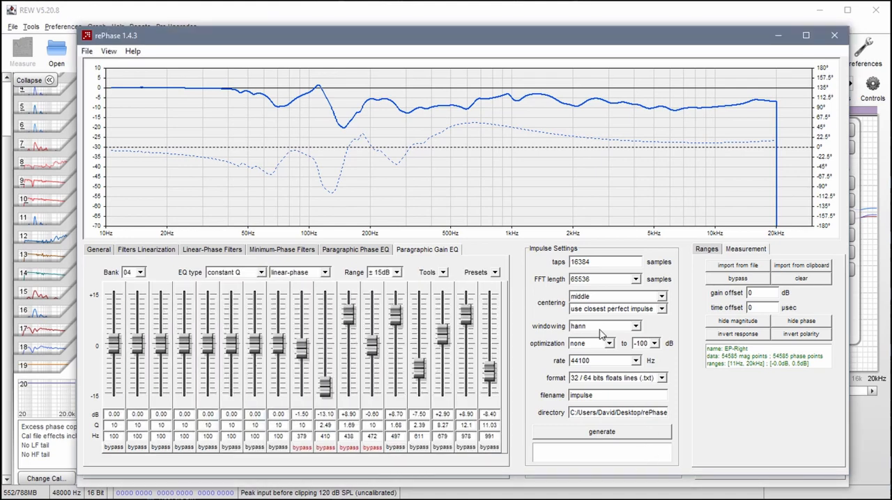
- Set the impulse length to 65536 taps and the windowing to blackman-harris
double_click(579, 262)
type("65536")
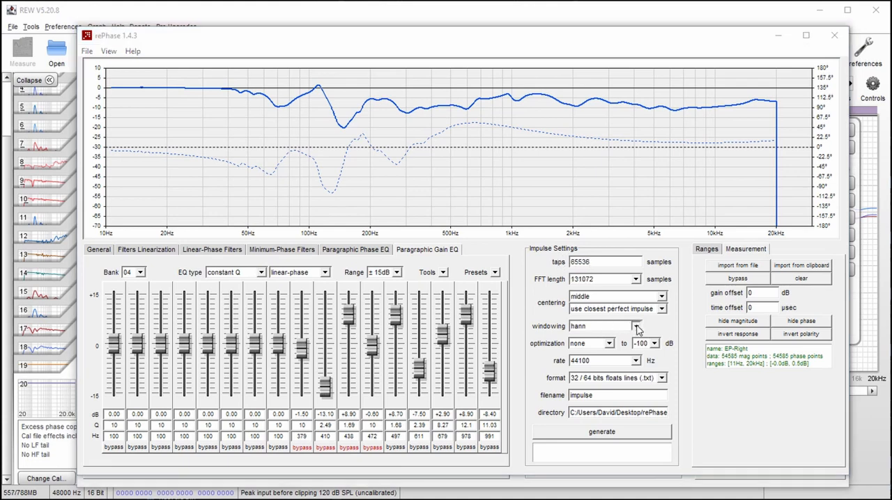
left_click(609, 325)
left_click(611, 385)
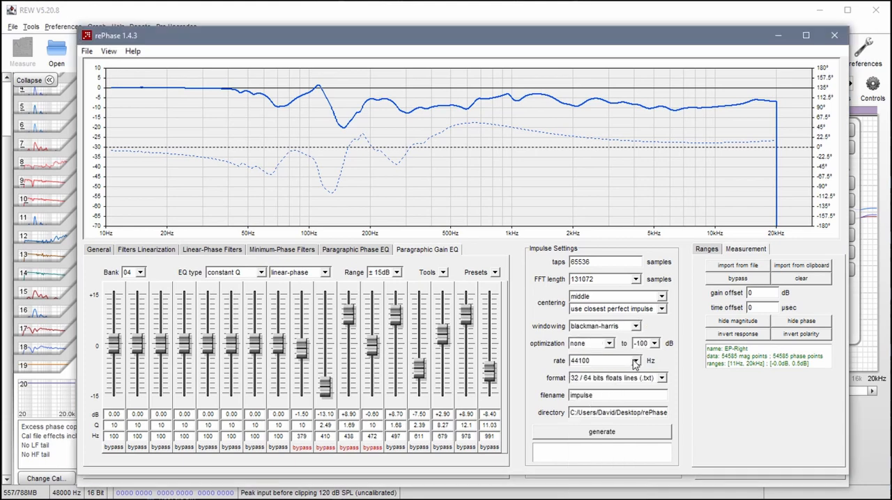
- Set the impulse sample rate to 96000 Hz and the output format to 64 bits IEEE mono (.wav)
left_click(636, 362)
left_click(617, 389)
left_click(652, 382)
left_click(593, 469)
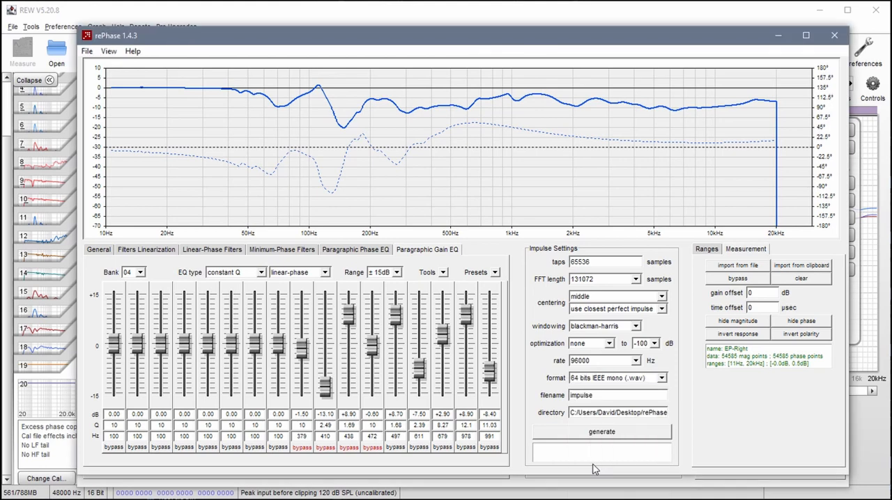
- Name the impulse file Tutorial_Right and set its output directory to G:\REW Projects\Tutorial 2\Correction
left_click_drag(600, 395, 563, 396)
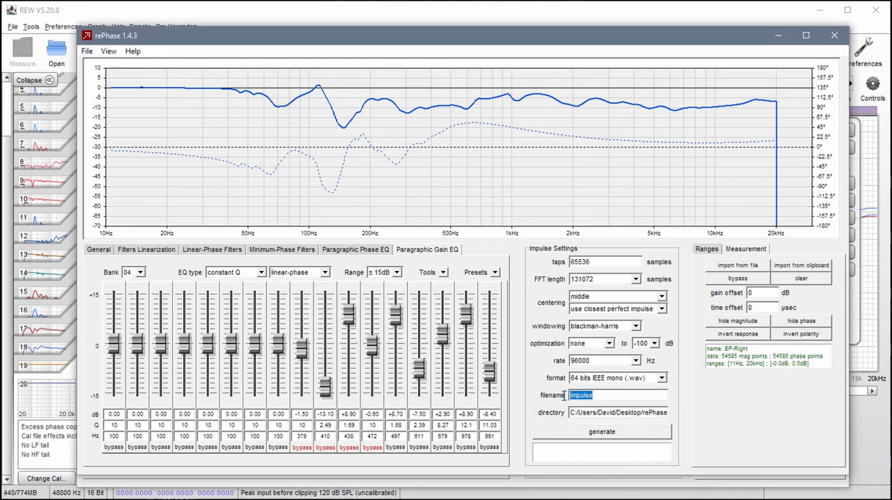
type("Tutorial_Right")
left_click(612, 414)
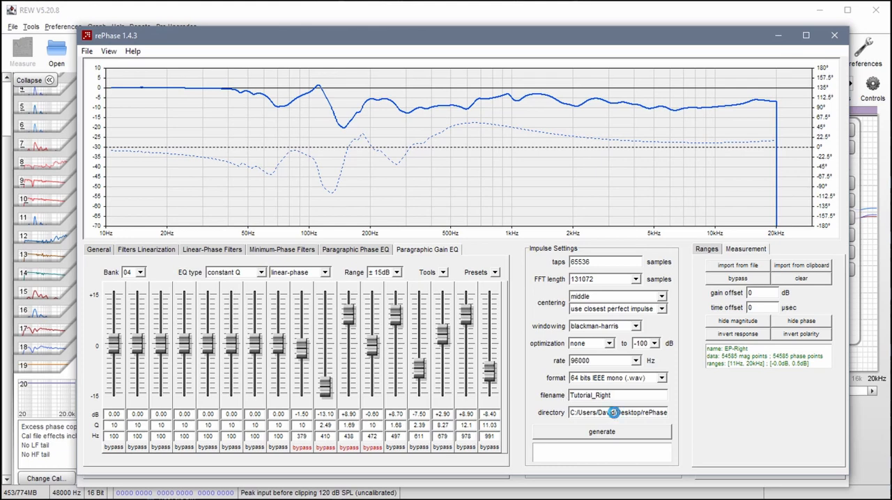
scroll(446, 272, "down", 10)
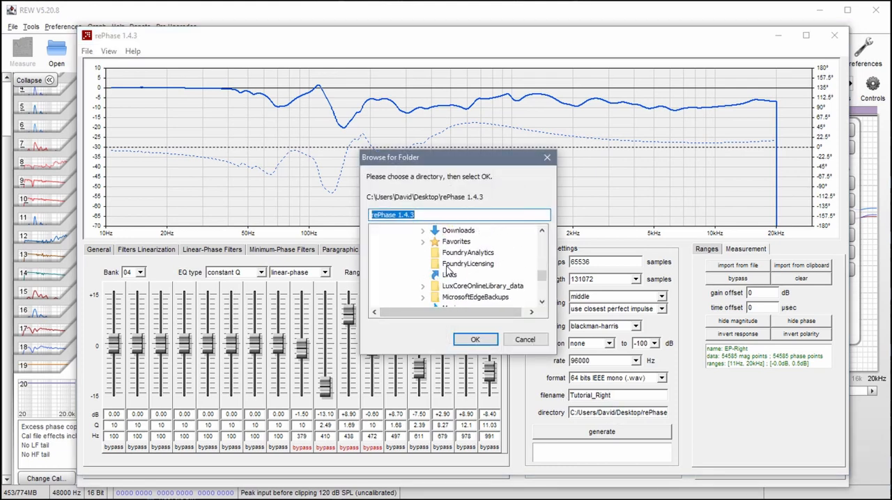
scroll(416, 294, "up", 1)
scroll(416, 290, "down", 1)
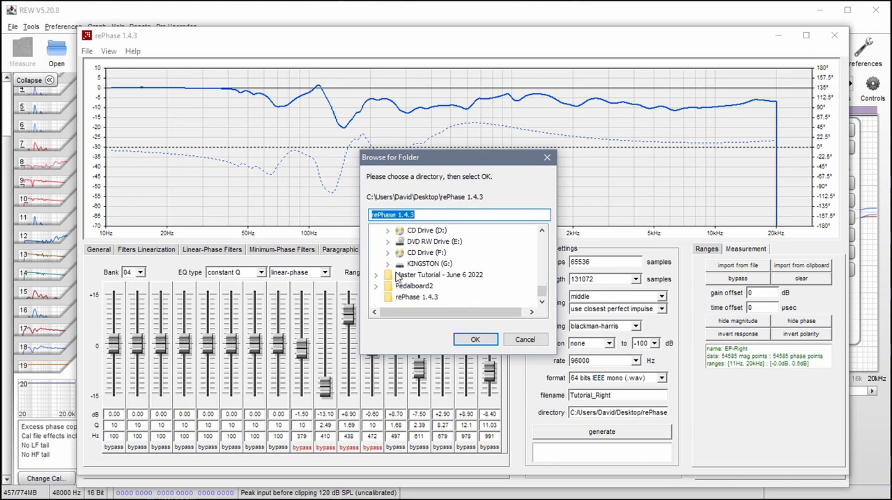
left_click(389, 264)
scroll(418, 279, "down", 4)
scroll(425, 276, "down", 5)
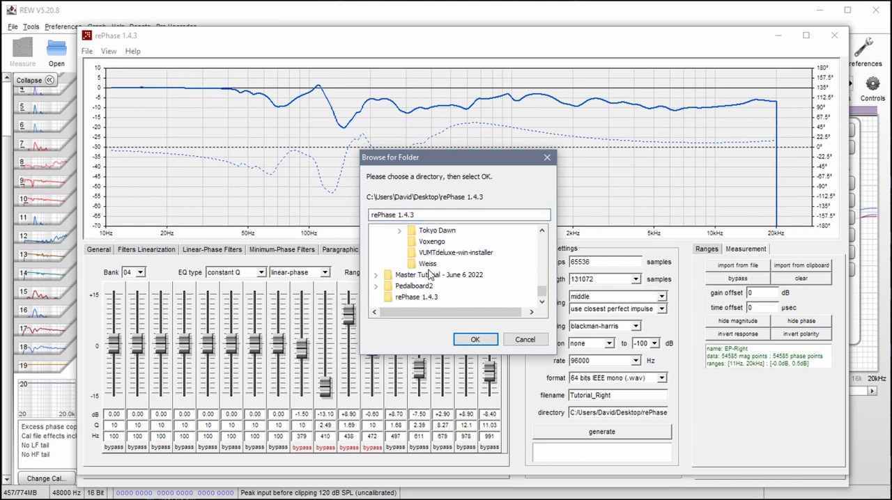
scroll(430, 272, "up", 2)
left_click(400, 252)
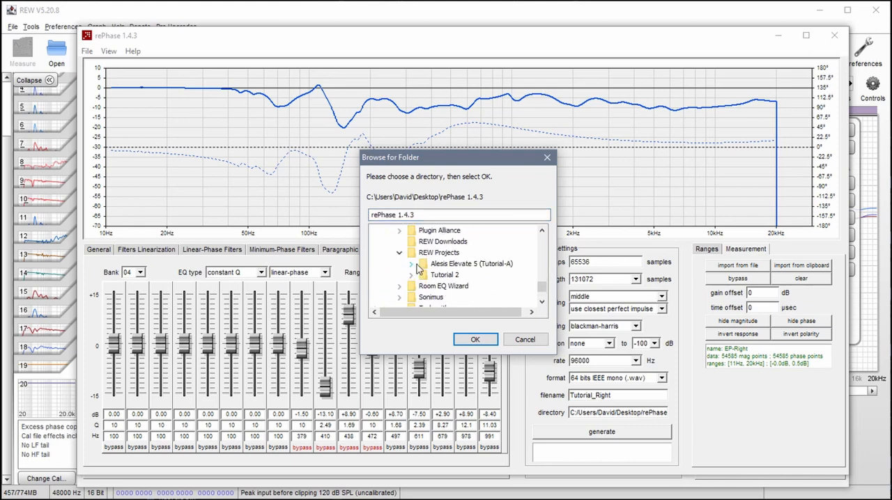
left_click(412, 276)
left_click(460, 265)
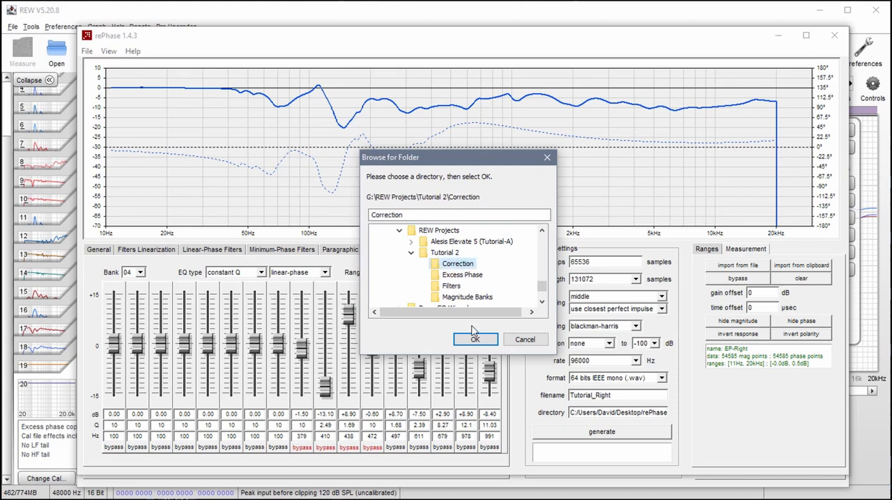
left_click(475, 341)
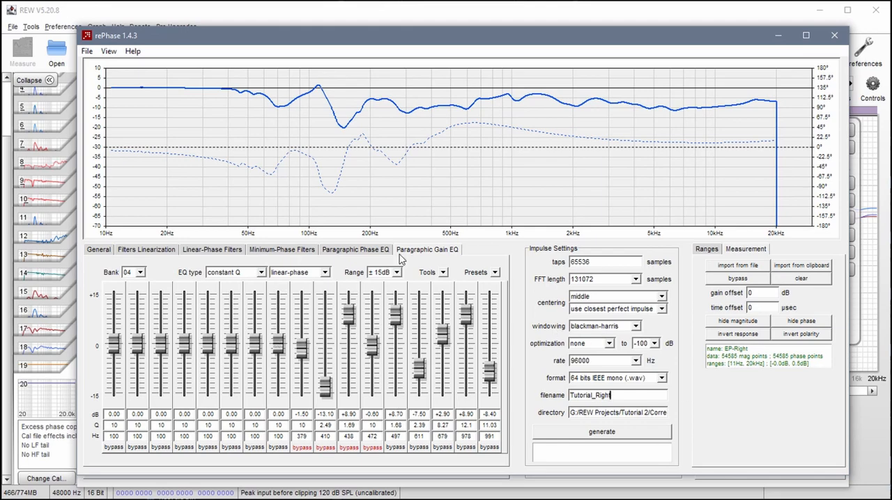
- Review the Paragraphic Phase EQ settings and bank 03 of the Paragraphic Gain EQ
left_click(352, 252)
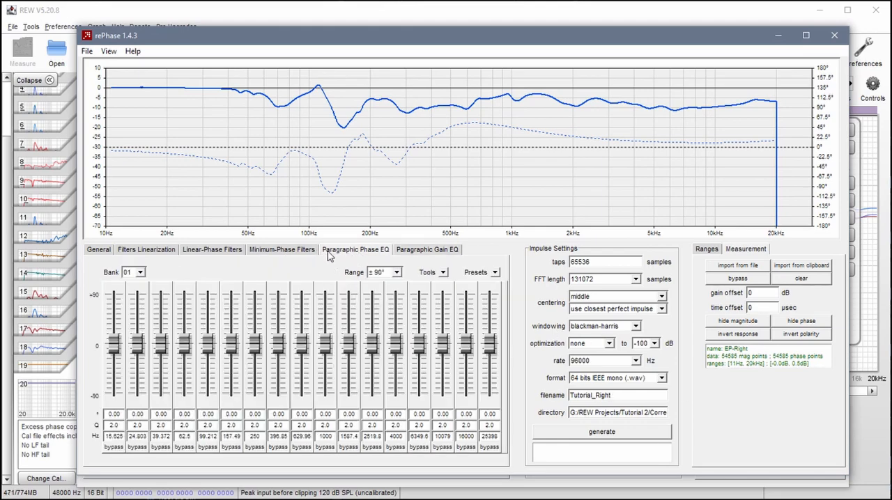
left_click(398, 253)
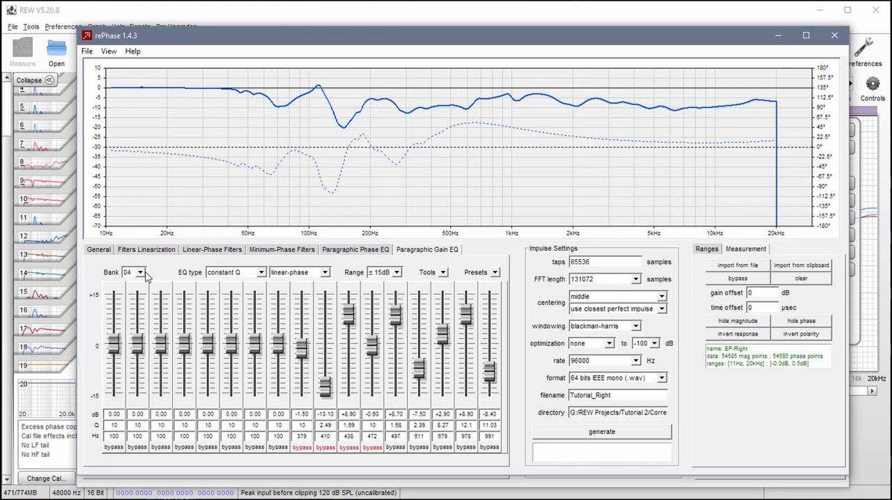
left_click(141, 272)
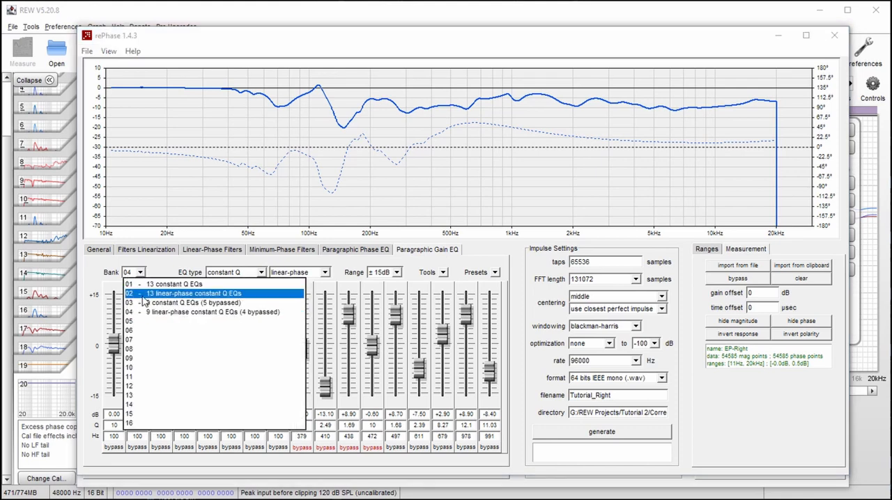
left_click(188, 304)
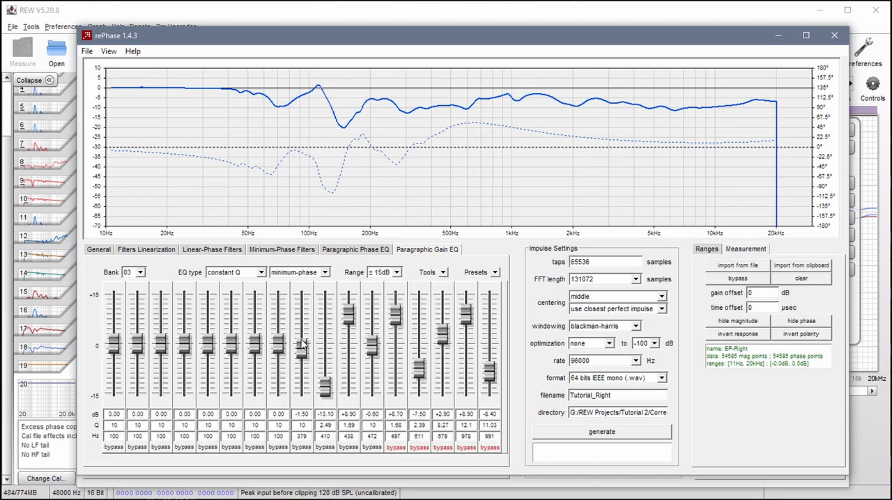
- Review the filters in banks 04, 01 and 02 of the Paragraphic Gain EQ
left_click(139, 273)
left_click(149, 315)
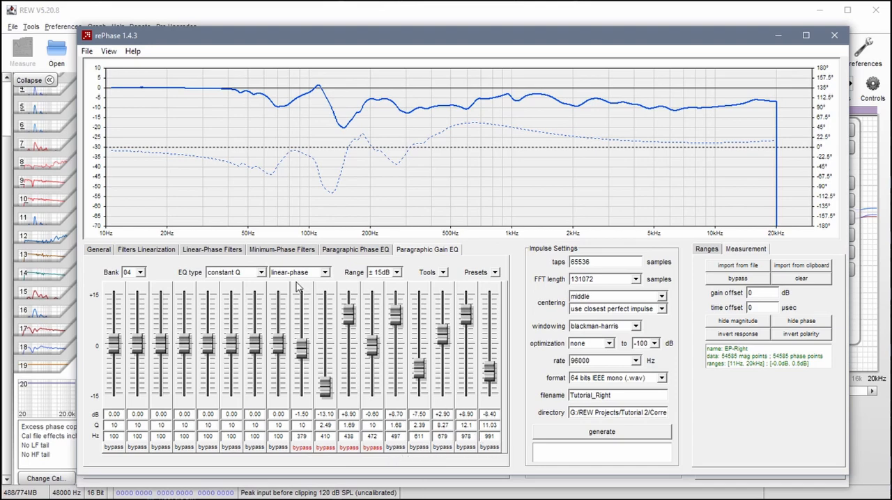
left_click(139, 273)
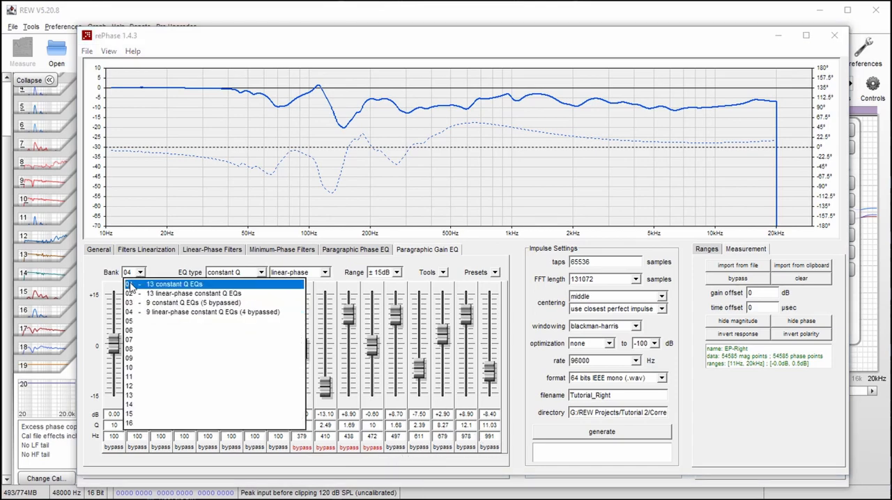
left_click(149, 281)
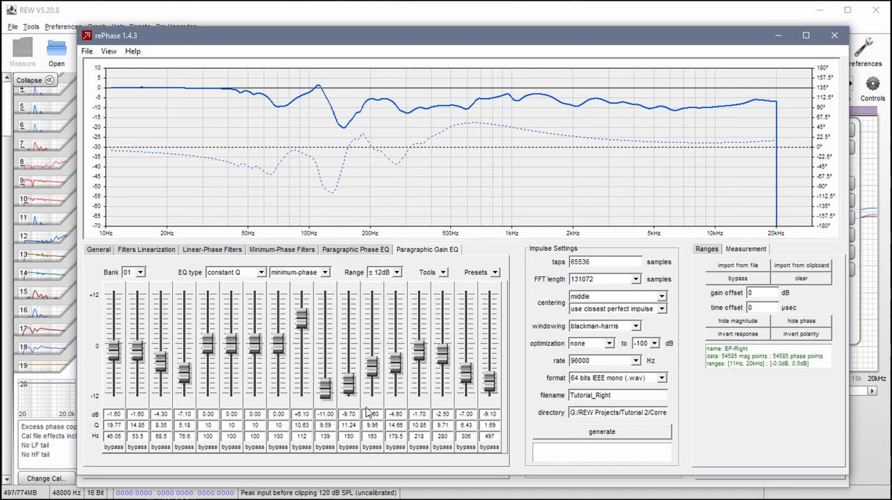
left_click(140, 274)
left_click(140, 294)
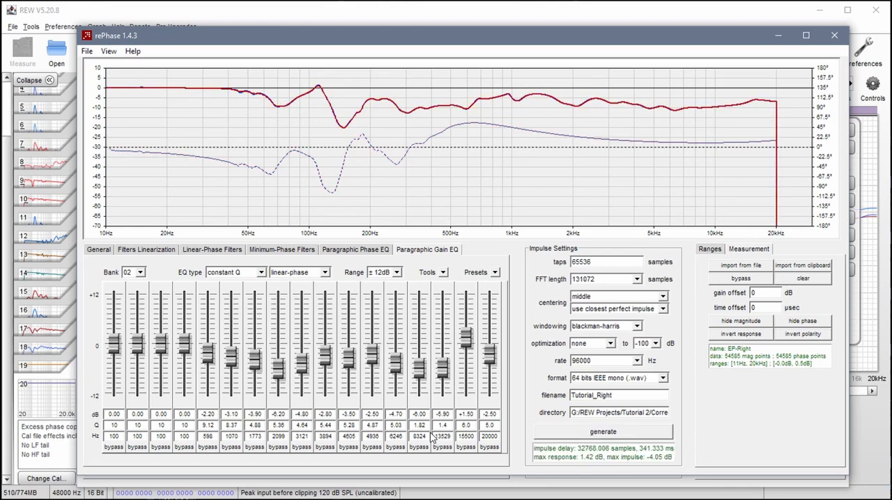
- Save the rePhase settings as Tutorial_Right.rephase in the Correction folder
left_click(86, 50)
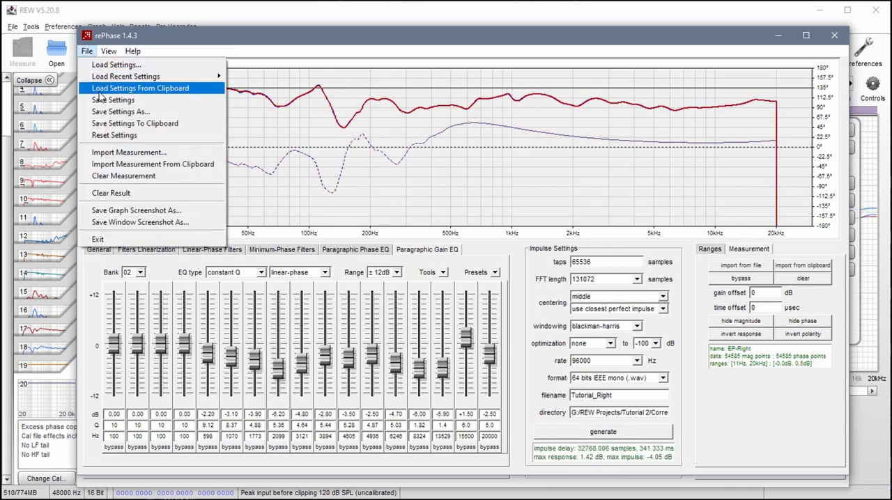
left_click(118, 112)
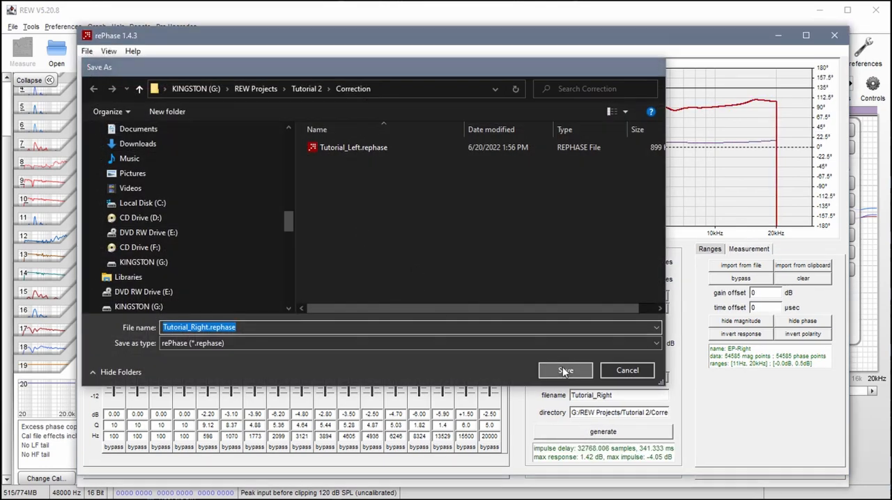
left_click(566, 369)
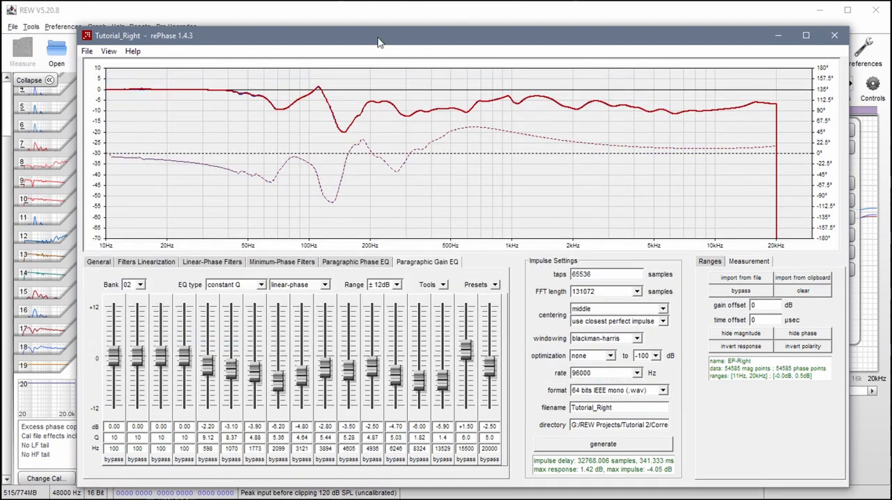
- Switch to REW and import the impulse response Tutorial_Left.wav from the Tutorial 2 Correction folder
left_click(159, 15)
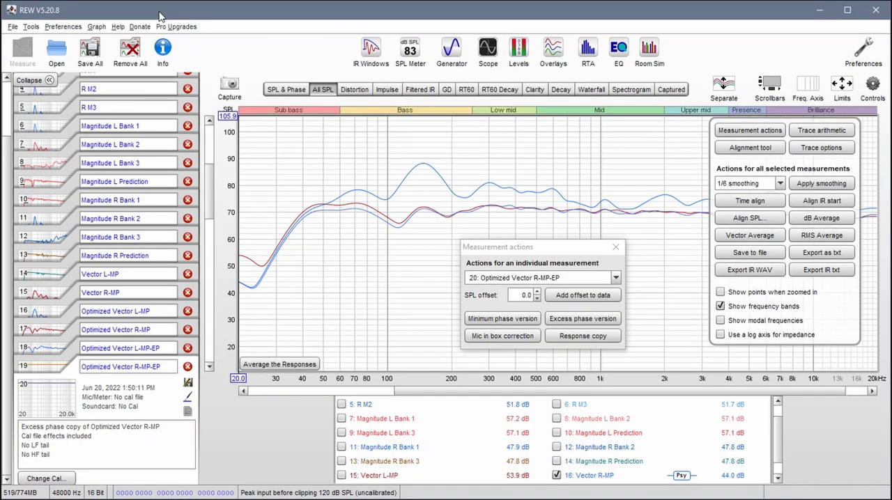
left_click(13, 27)
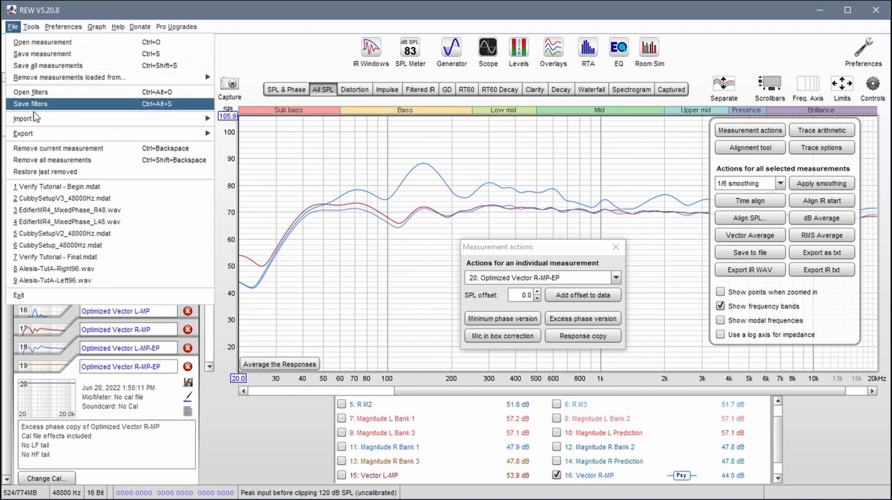
mouse_move(37, 118)
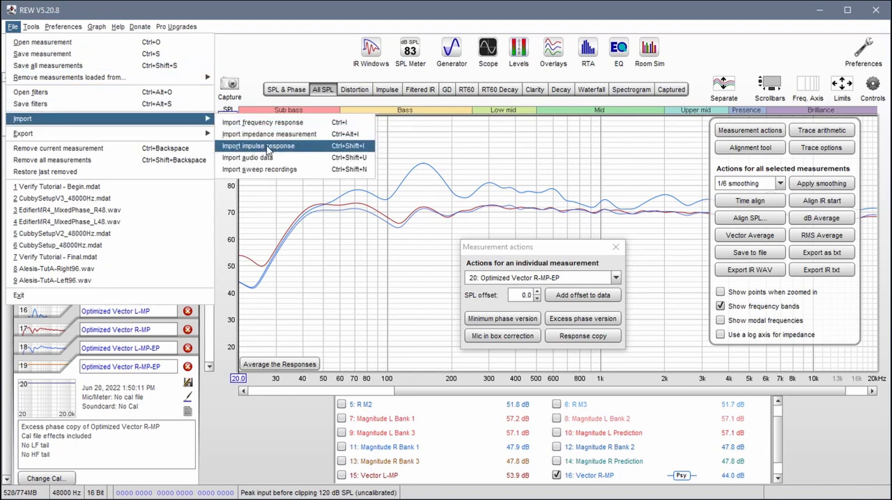
left_click(296, 148)
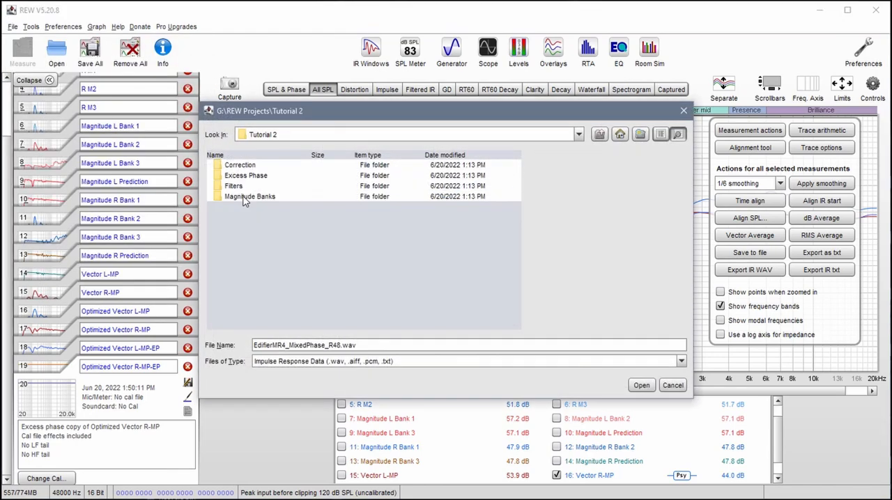
left_click(244, 167)
double_click(244, 167)
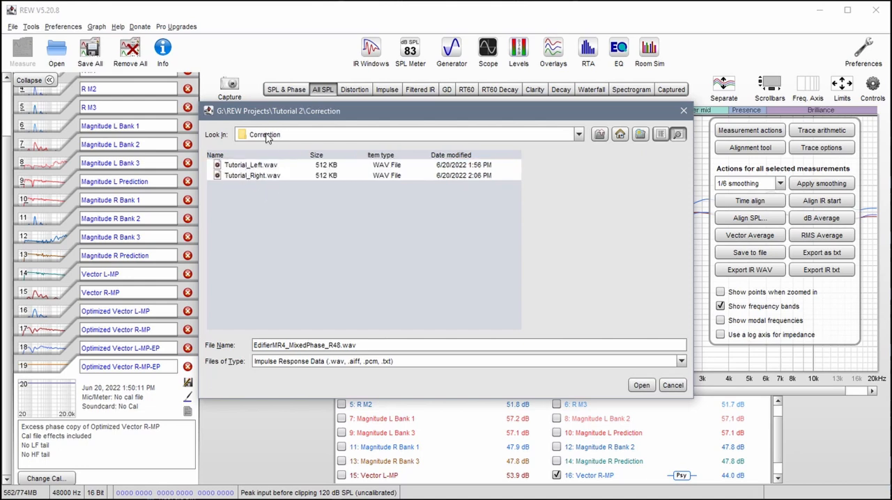
left_click(244, 166)
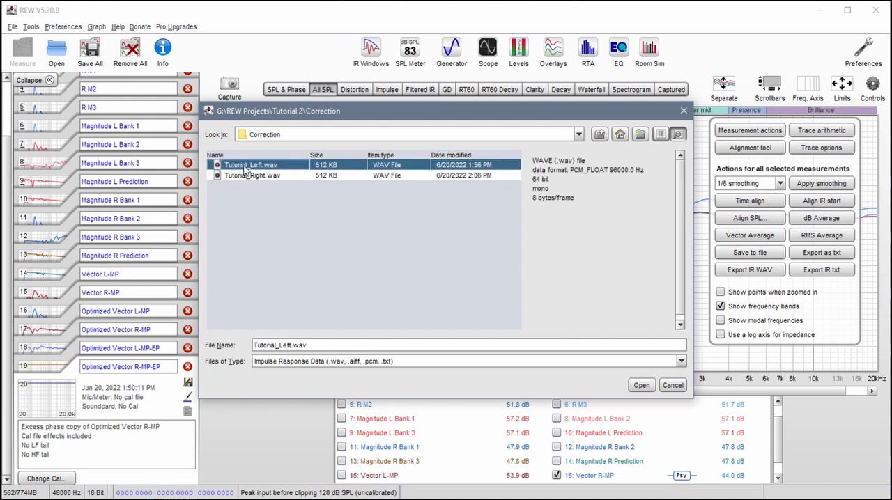
left_click(639, 385)
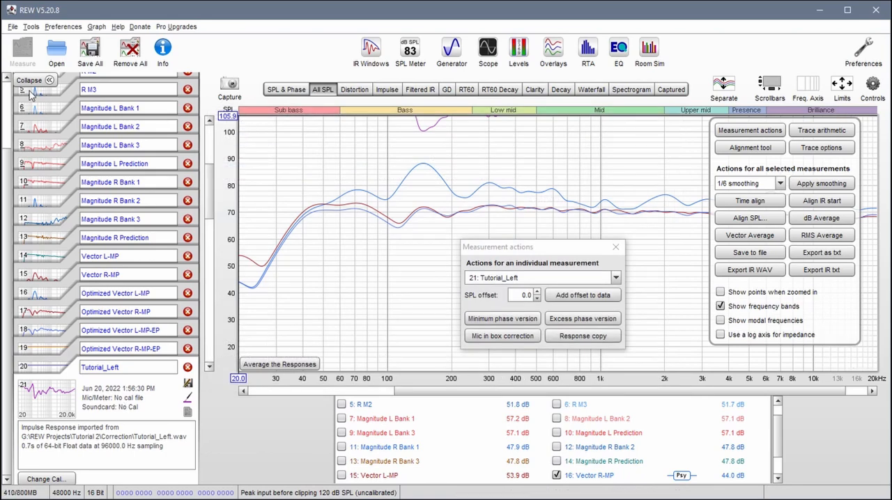
- Import the impulse response Tutorial_Right.wav from the Correction folder
left_click(14, 27)
mouse_move(137, 120)
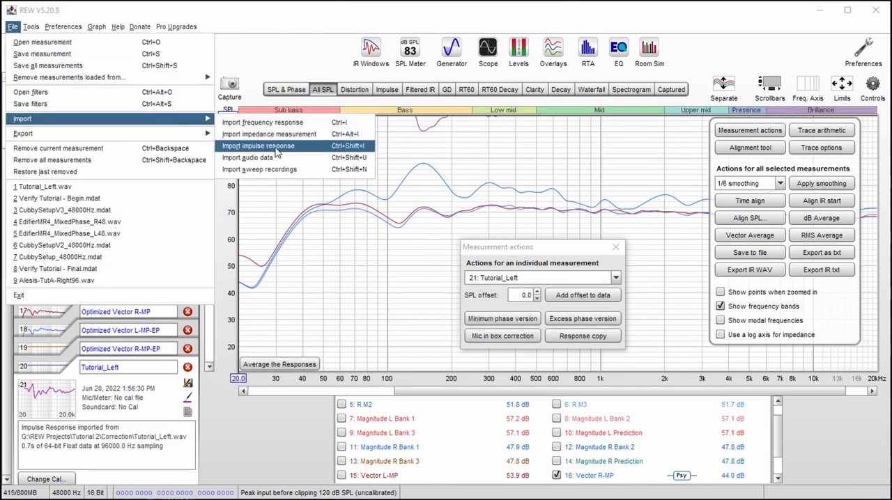
left_click(263, 146)
left_click(251, 175)
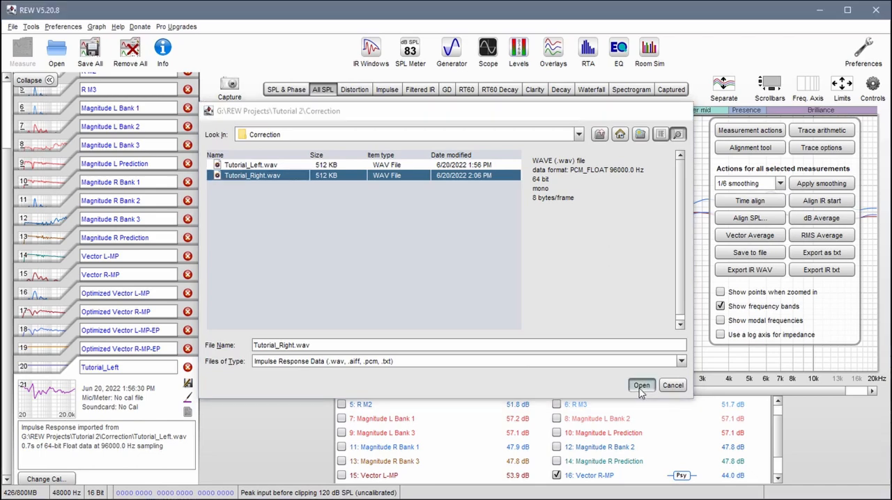
left_click(640, 387)
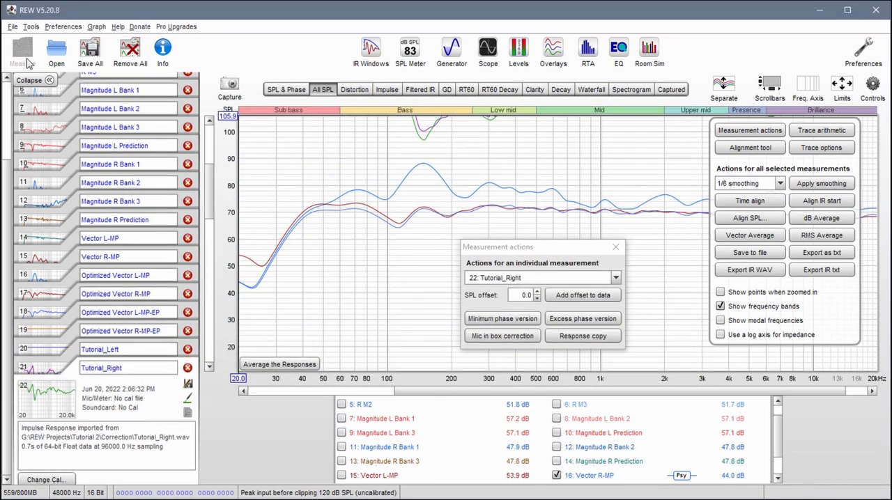
- Set up a stereo impulse response WAV export with Tutorial_Left as left channel and Tutorial_Right as right channel
left_click(13, 27)
mouse_move(80, 127)
mouse_move(167, 137)
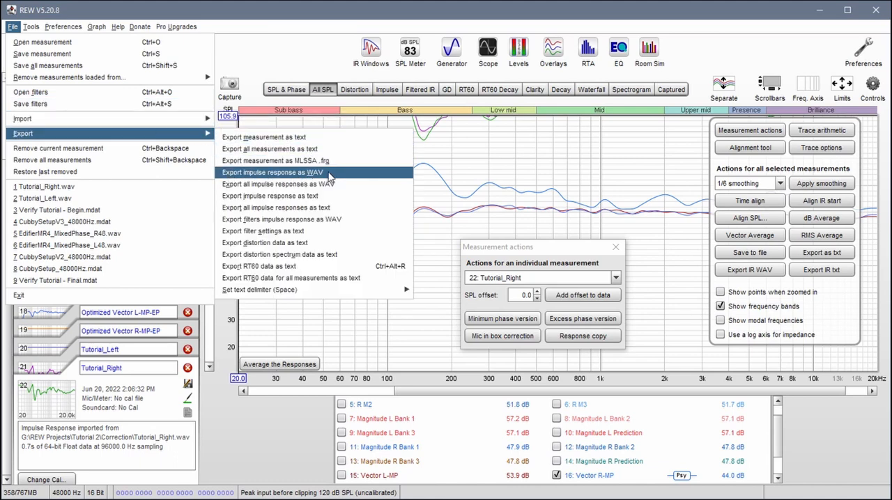
left_click(284, 173)
left_click(380, 147)
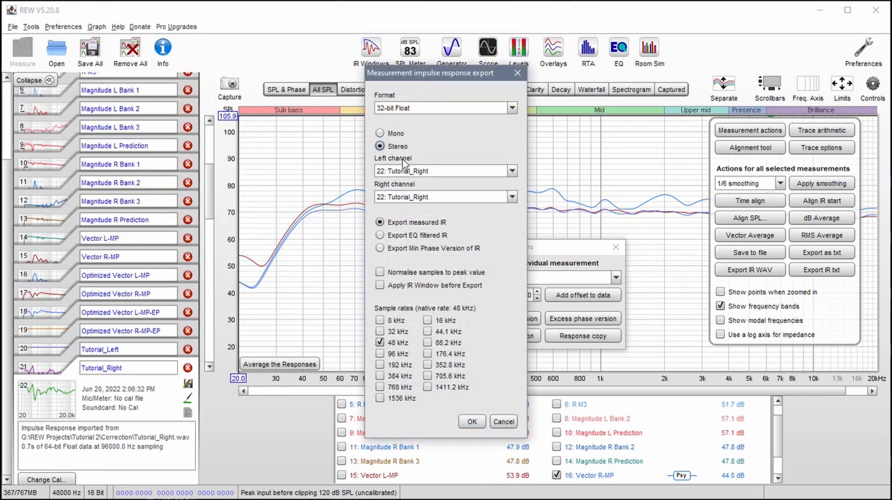
left_click(514, 173)
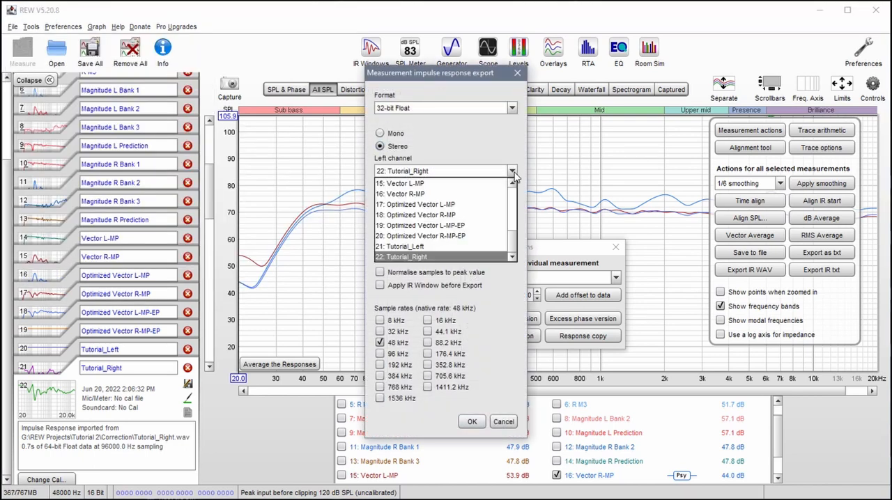
left_click(404, 248)
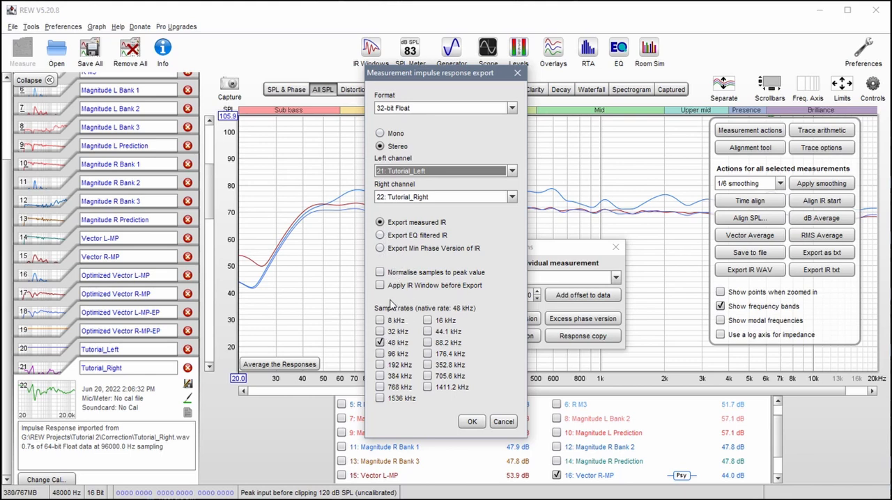
left_click(380, 249)
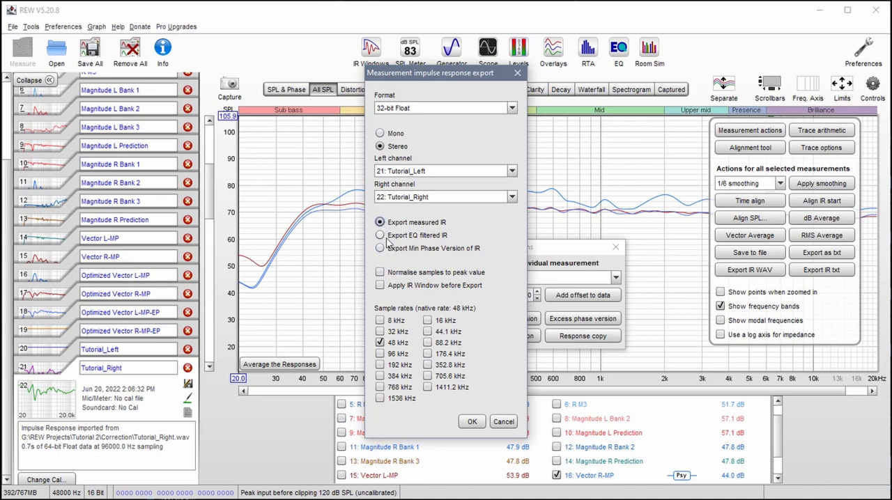
left_click(472, 421)
- Save the stereo impulse export as Tutorial_Stereo_Filter in the Tutorial 2 Filters folder
double_click(244, 175)
left_click(234, 187)
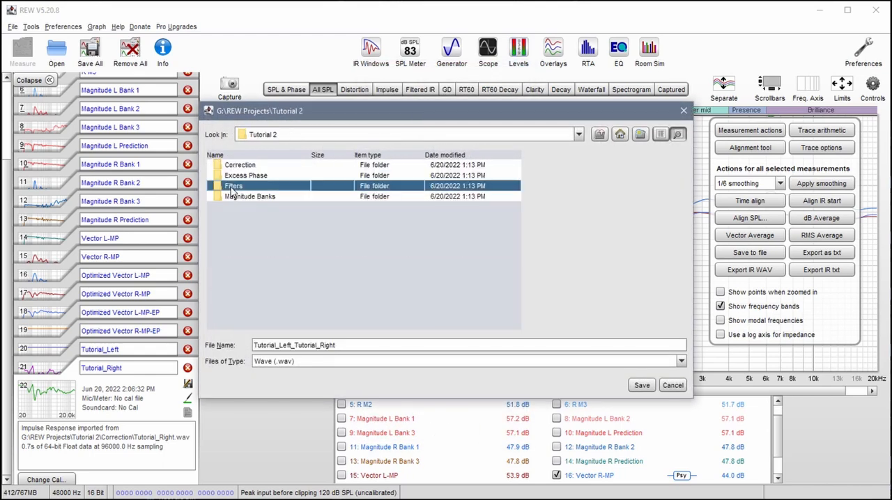
left_click(342, 344)
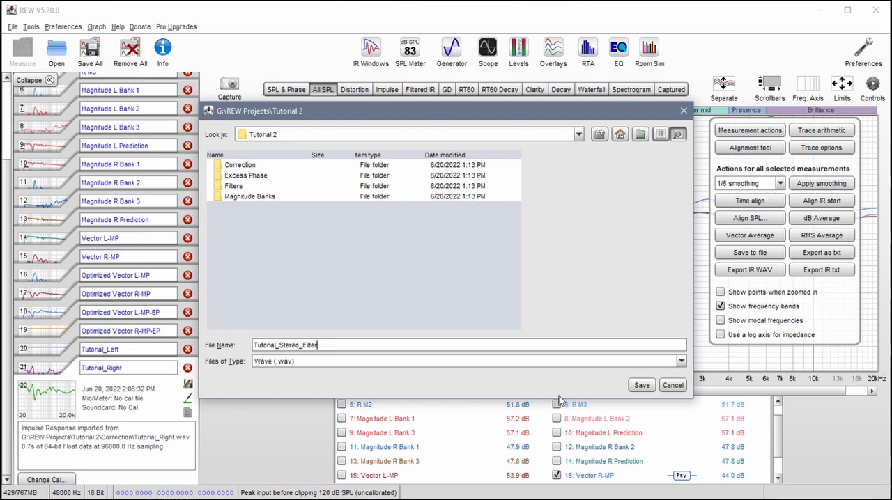
double_click(234, 187)
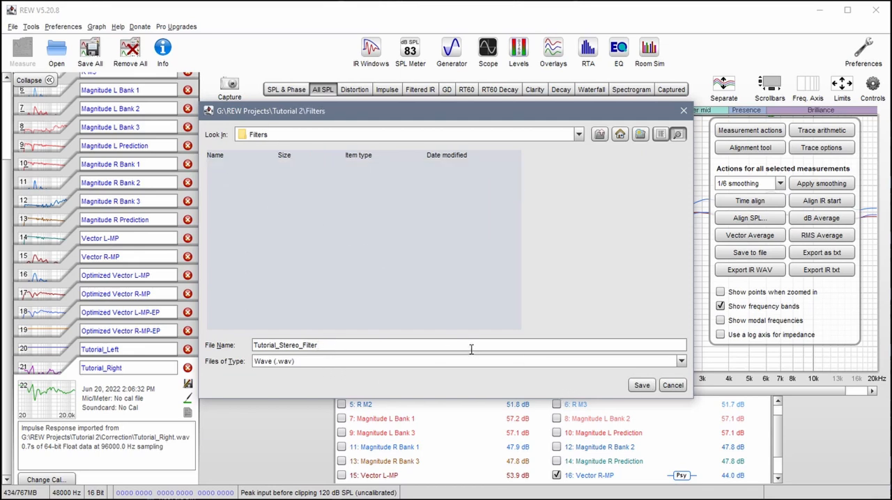
left_click(640, 388)
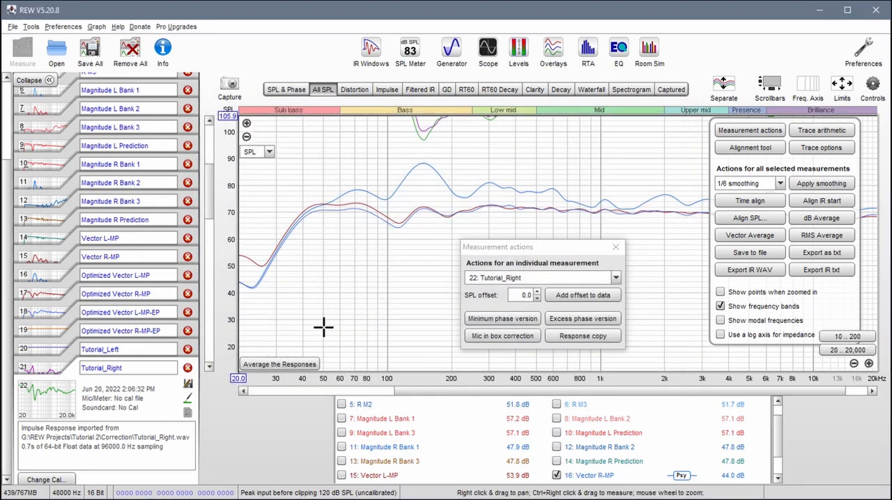
- Set up a second stereo WAV export of the minimum phase version, with Tutorial_Left as left channel and Tutorial_Right as right channel
left_click(15, 29)
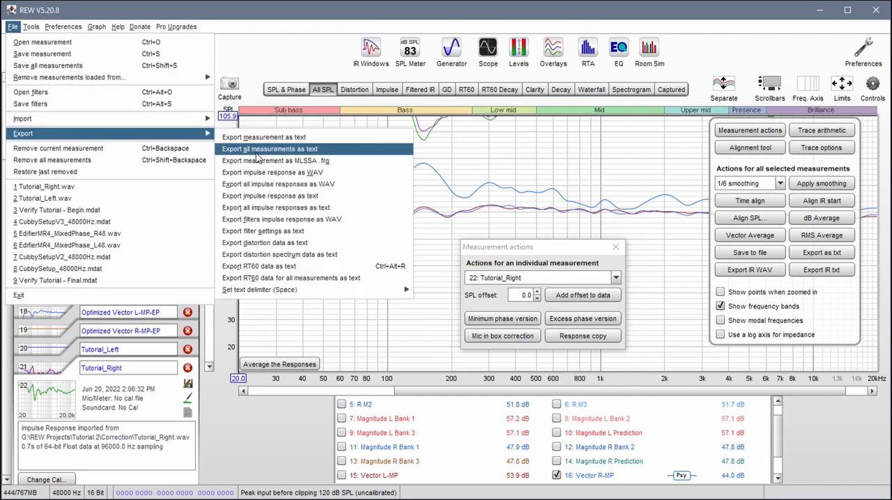
left_click(269, 174)
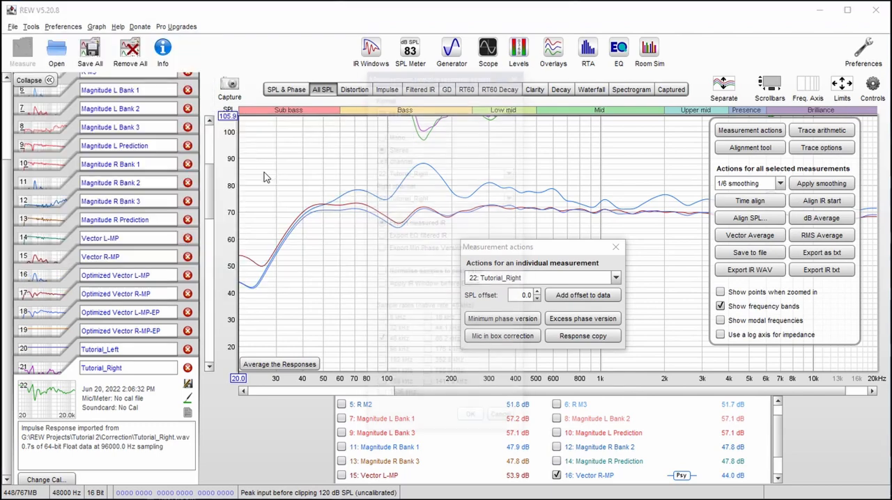
left_click(420, 174)
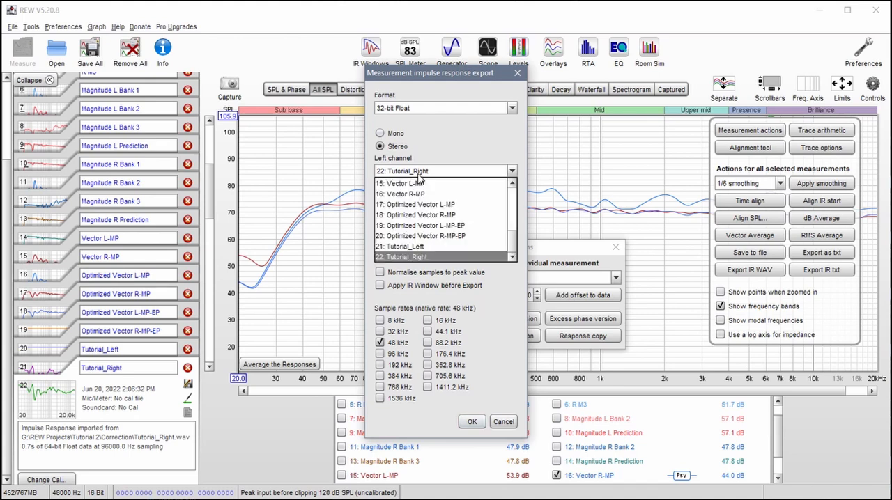
left_click(412, 247)
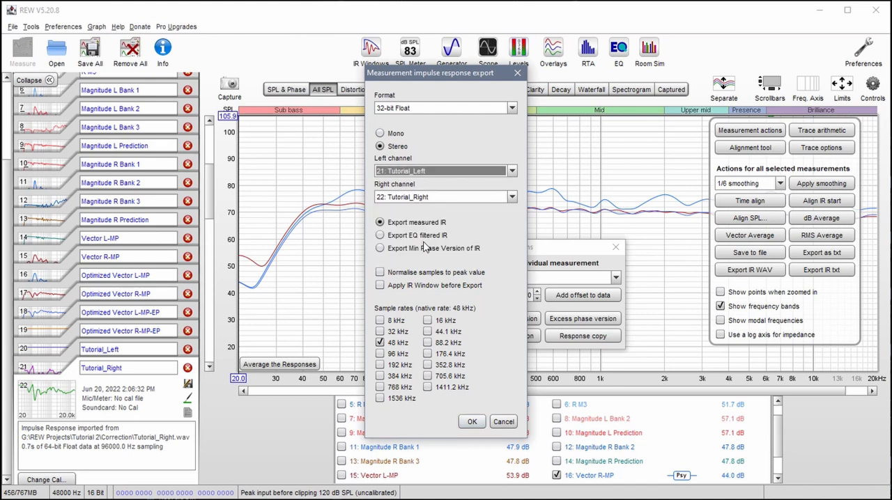
left_click(380, 249)
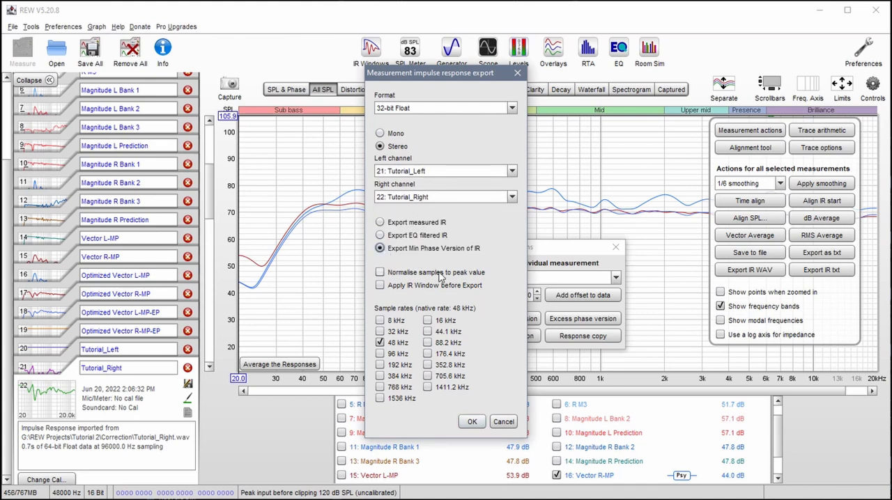
left_click(472, 422)
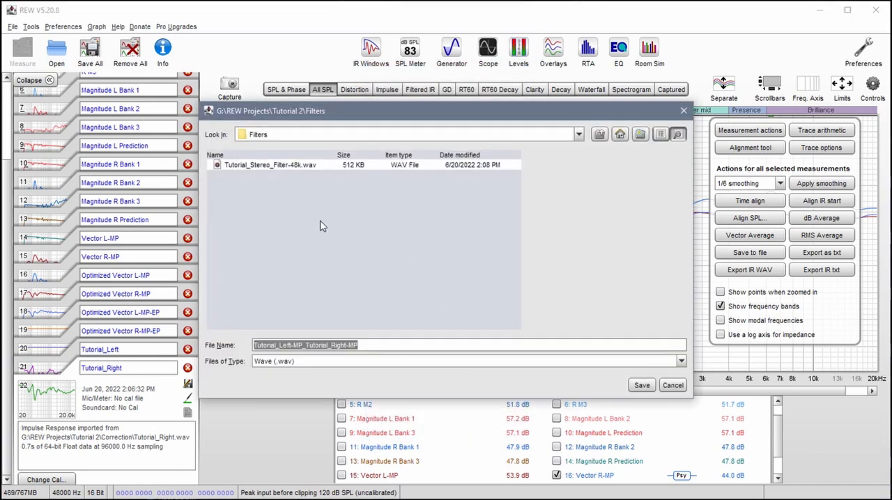
- Save the minimum phase export in the Filters folder, reusing the Tutorial_Stereo_Filter-48k.wav name with -MP added
left_click(271, 166)
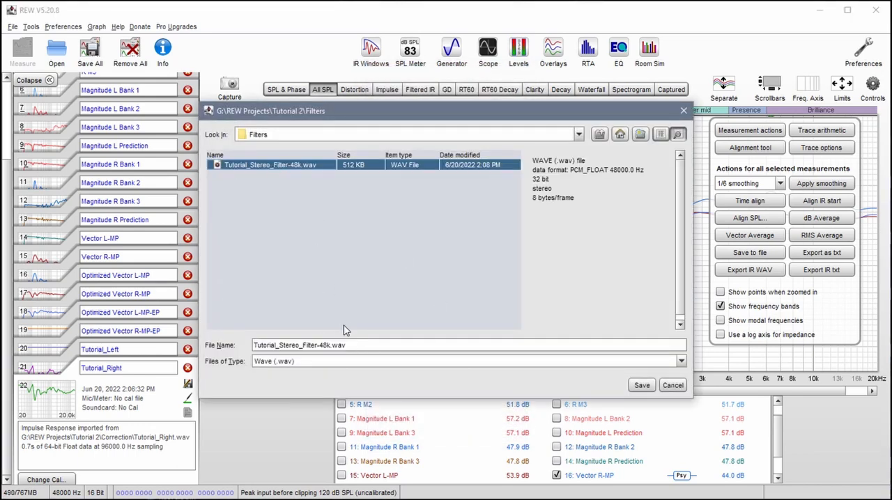
left_click(338, 345)
left_click(319, 346)
key("Left")
key("Left")
key("Left")
key("Left")
key("Left")
key("Left")
key("Left")
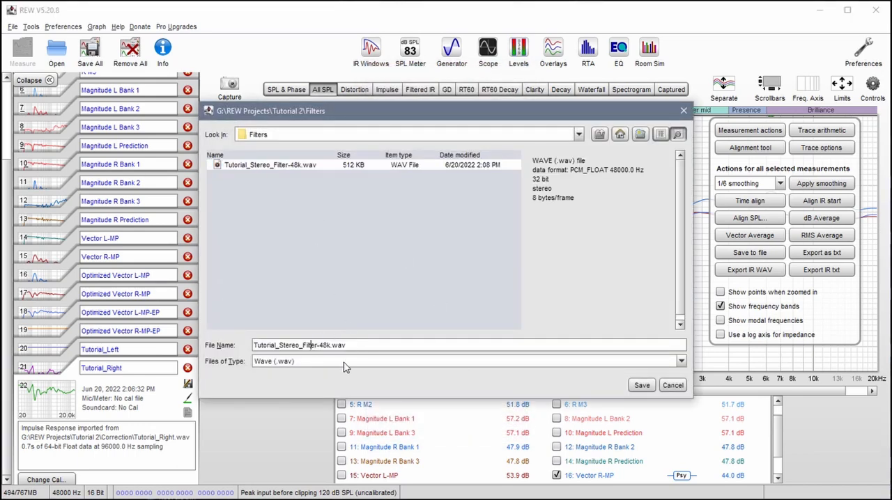
type("-MP")
left_click(641, 386)
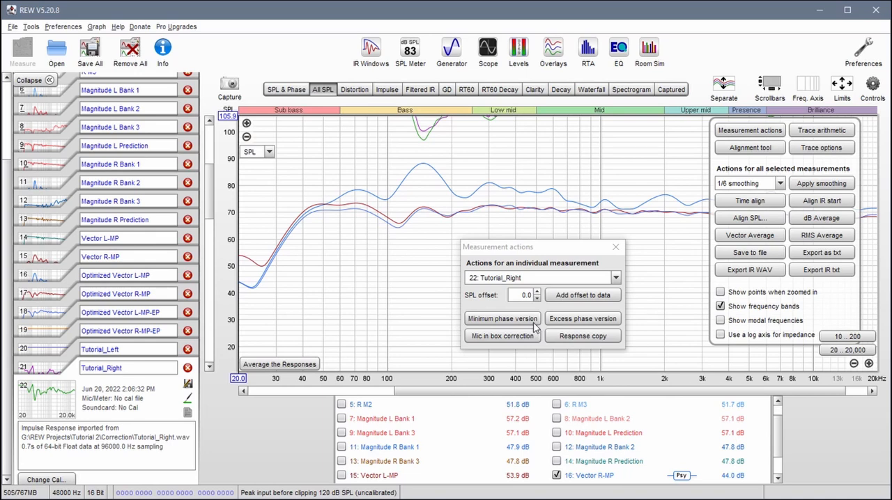